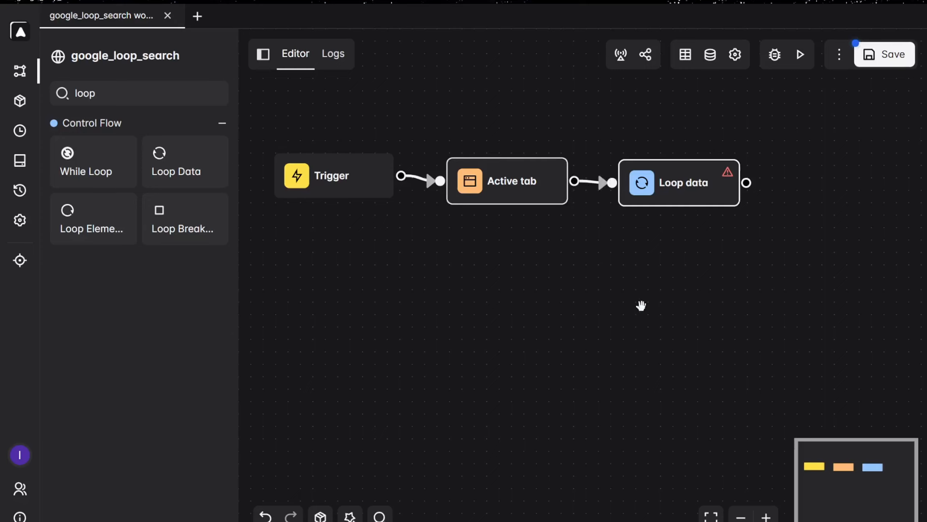
Step: Open the Loop data block's settings and save the workflow
left_click(697, 190)
left_click(710, 148)
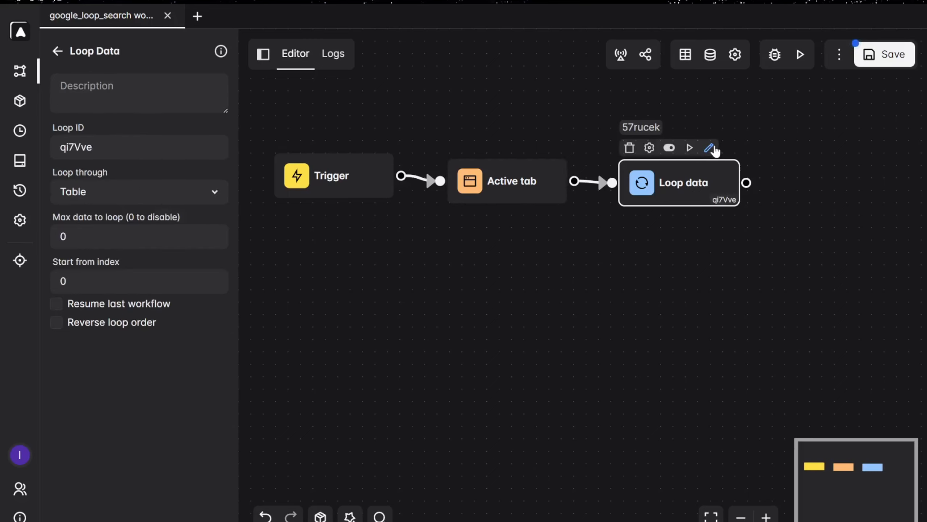
left_click(884, 55)
Step: Move the Loop data block farther to the right, widening the gap after the Active tab block
left_click_drag(632, 200, 729, 197)
mouse_move(740, 172)
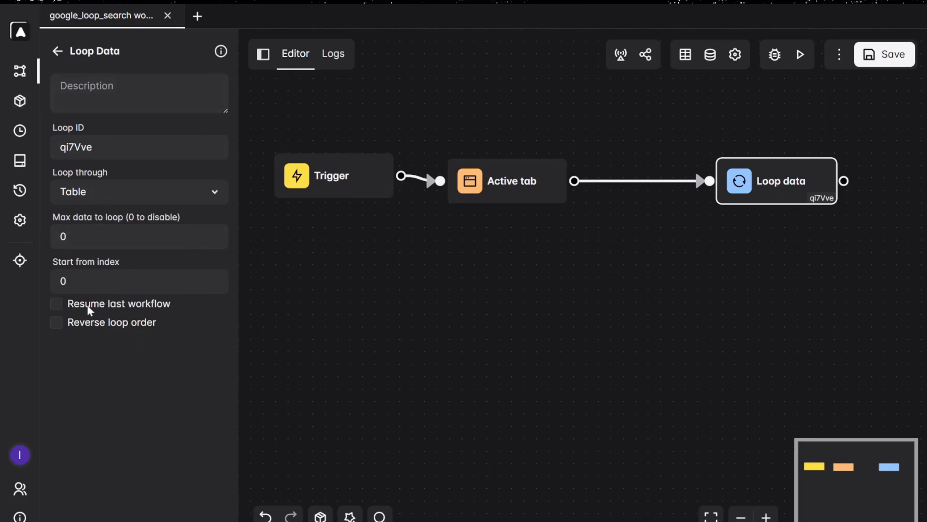
left_click(107, 284)
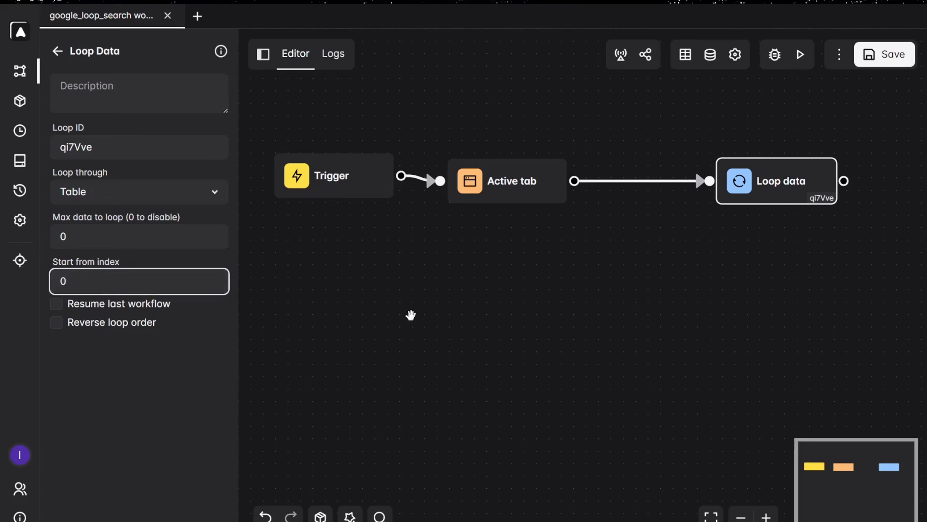
left_click_drag(67, 283, 57, 284)
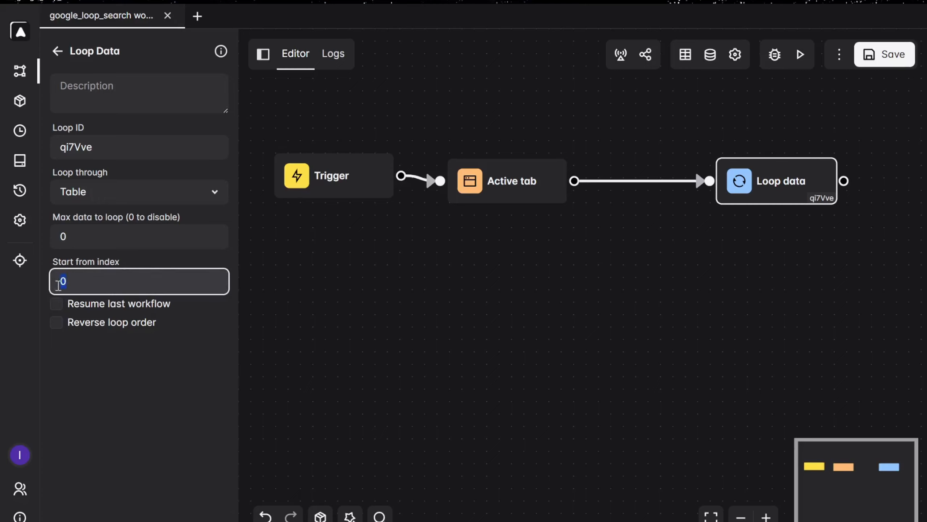
key("alt+Tab")
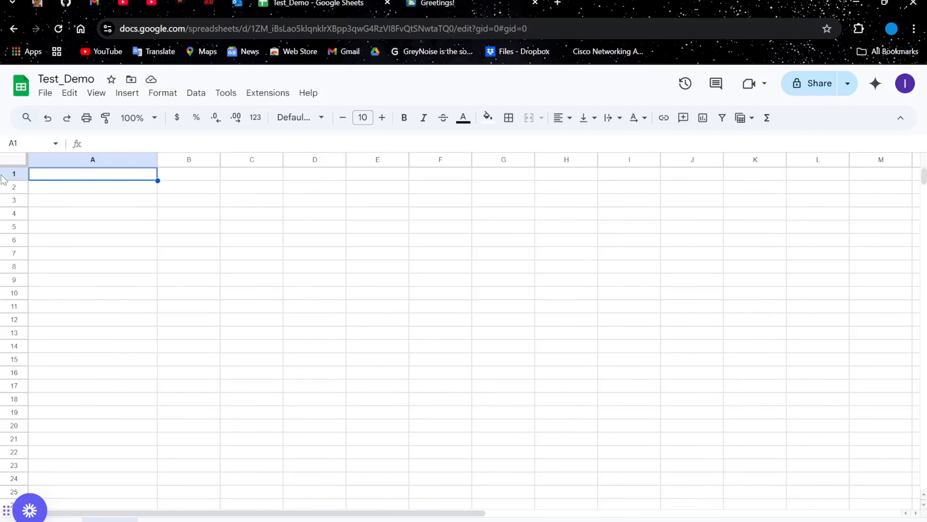
key("alt+Tab")
left_click(121, 231)
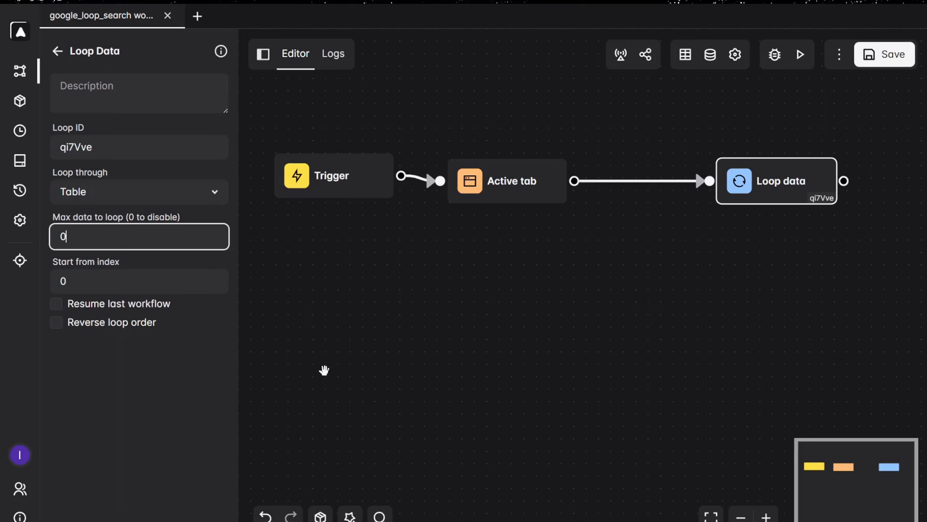
type("1")
key("BackSpace")
left_click(325, 369)
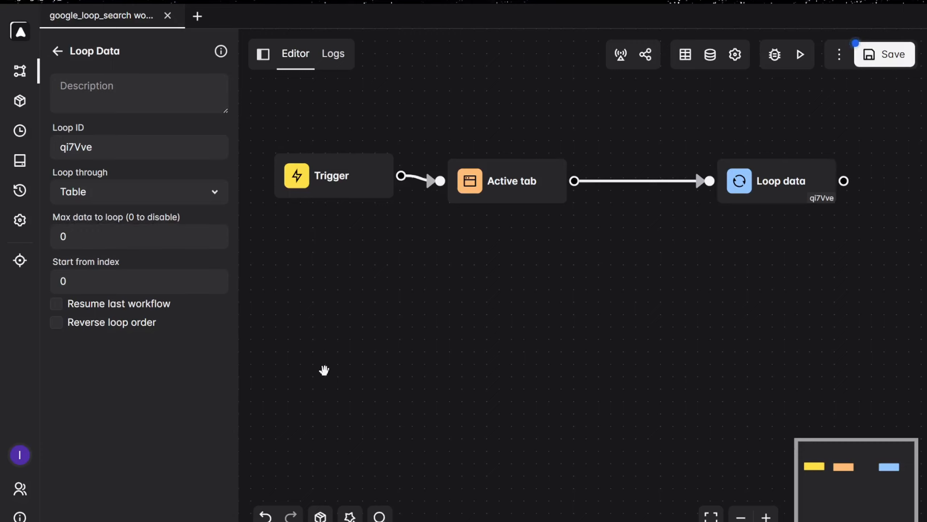
left_click(897, 58)
Step: Set the Loop data block to loop through Custom data and open its data editor
left_click(144, 199)
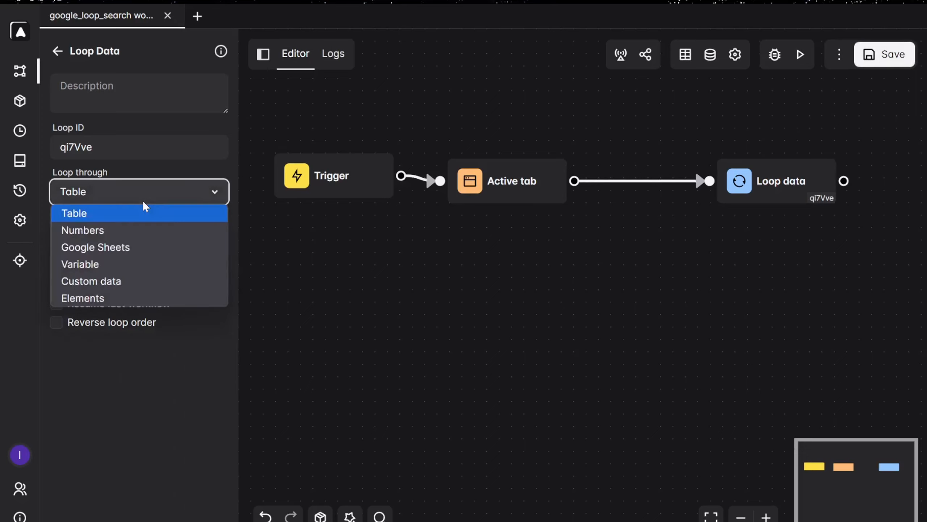
left_click(142, 201)
left_click(142, 200)
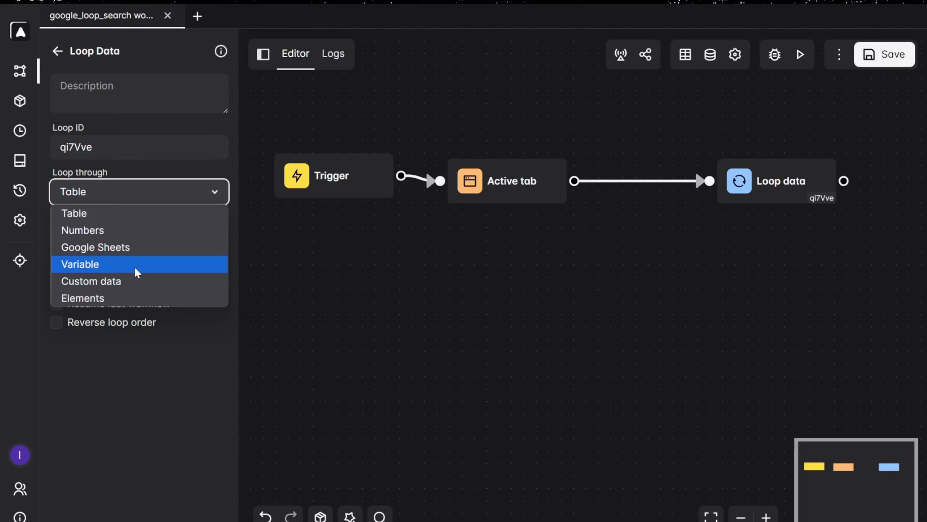
left_click(134, 279)
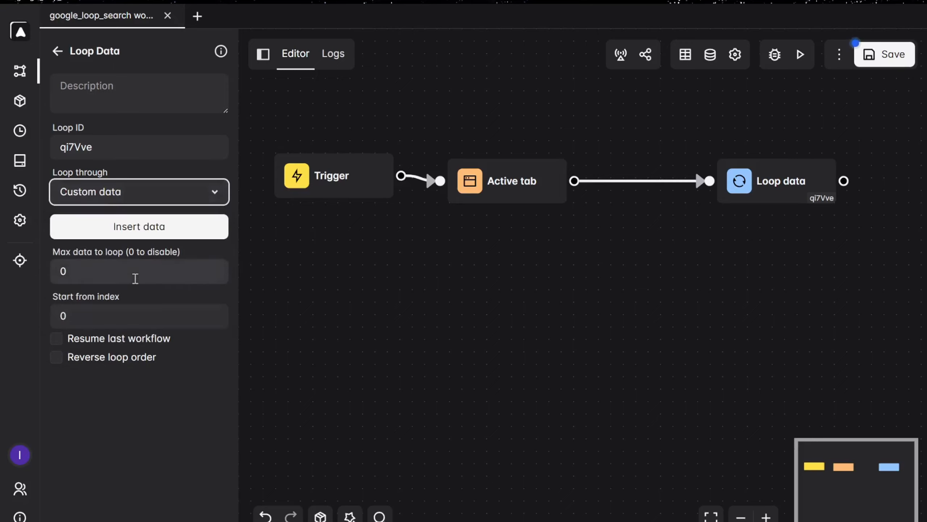
left_click(185, 230)
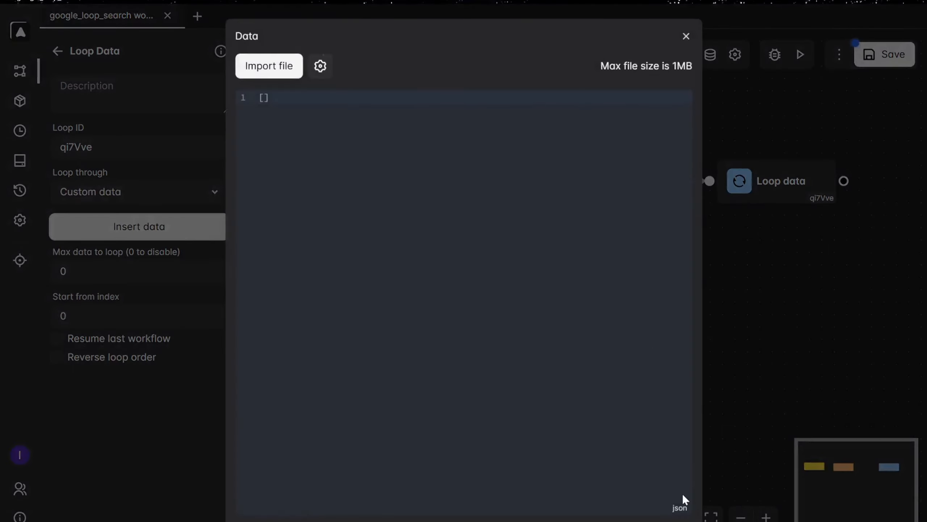
Step: Add a sample object with the pair "key": "value" inside the custom data's JSON array
left_click_drag(669, 504, 429, 268)
left_click(277, 113)
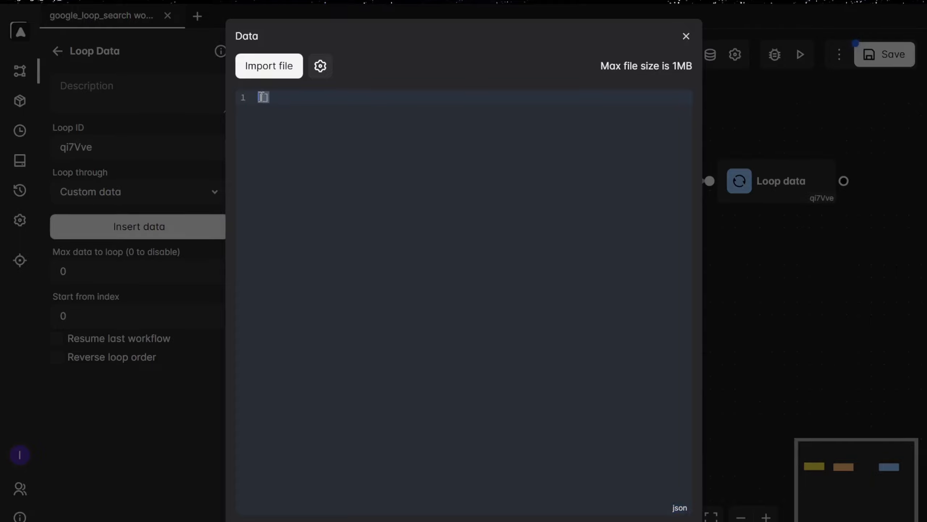
key("Return")
key("Return")
key("Up")
type("{")
key("Return")
type("\"key\": \"value\"")
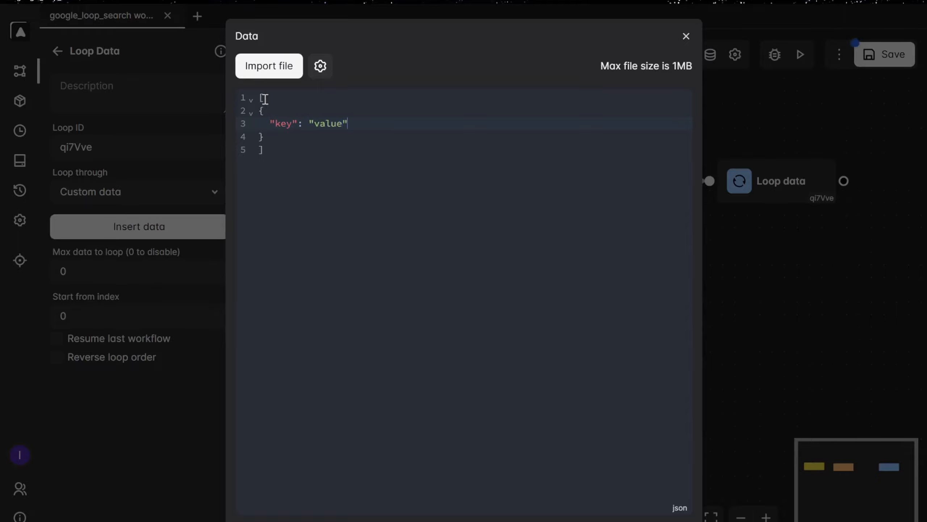
type(",")
key("Return")
Step: Remove the sample object from the custom data and close the data editor
left_click_drag(273, 163, 253, 113)
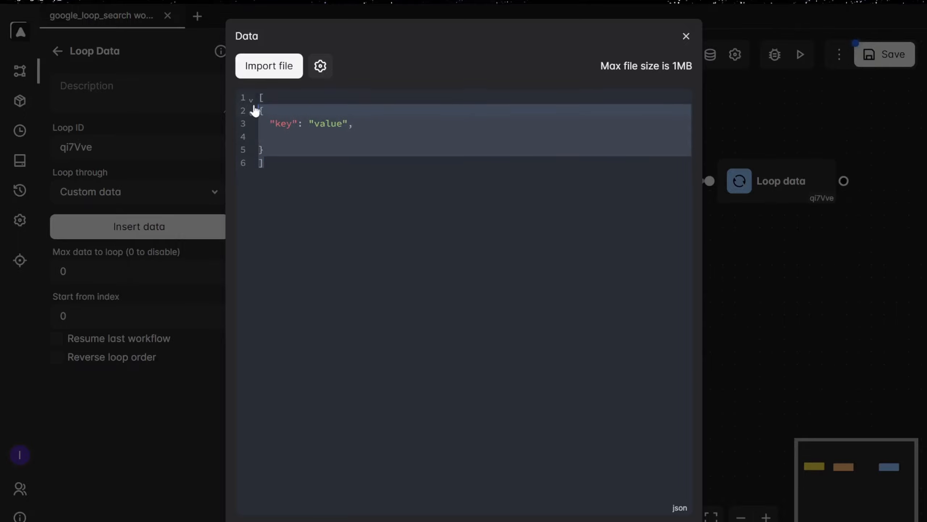
key("BackSpace")
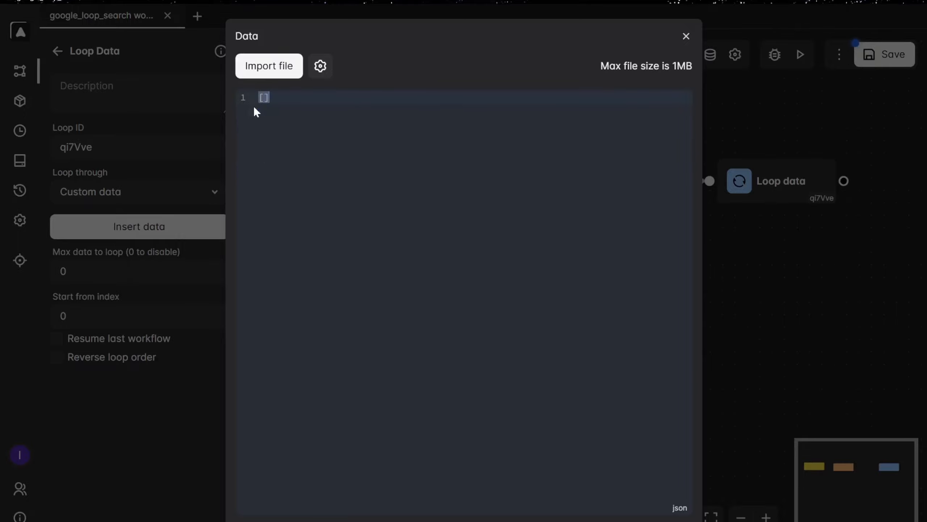
left_click(770, 270)
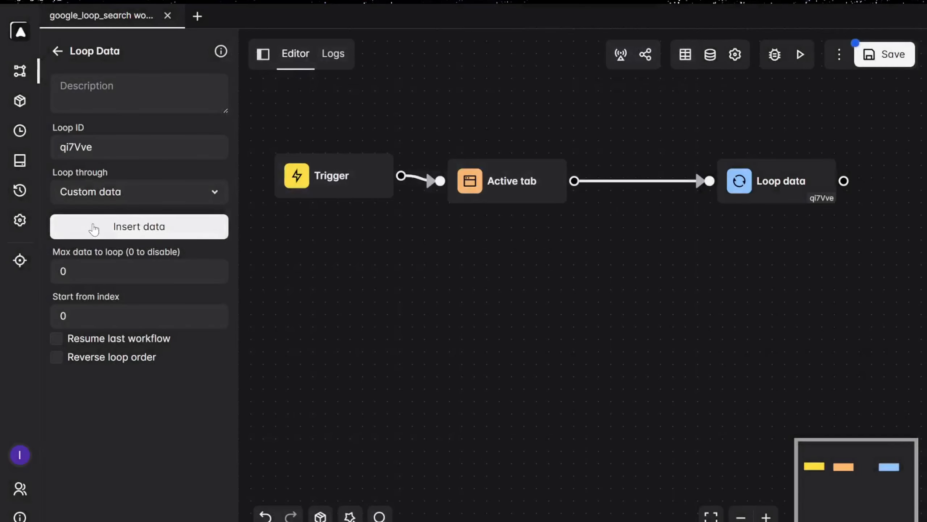
Step: Set the loop source back to Table, check the workflow's table columns, and save the workflow
left_click(114, 192)
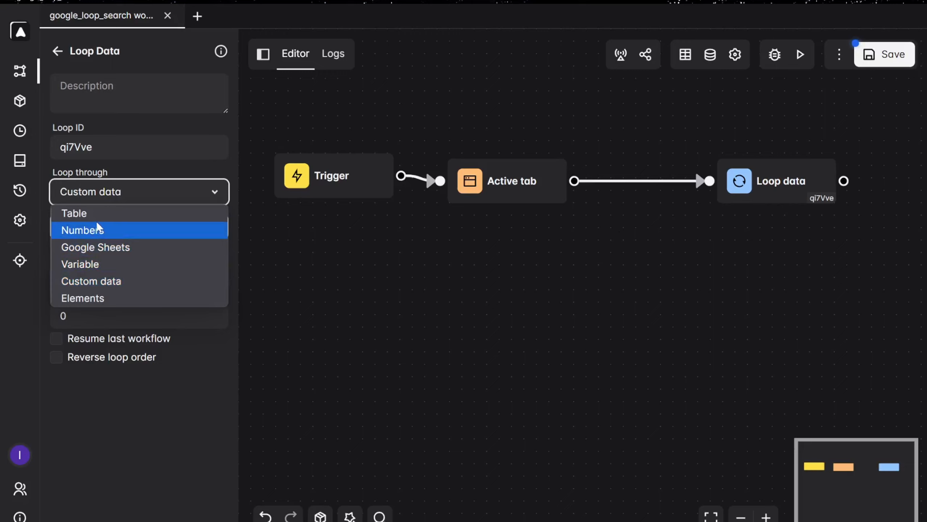
left_click(107, 215)
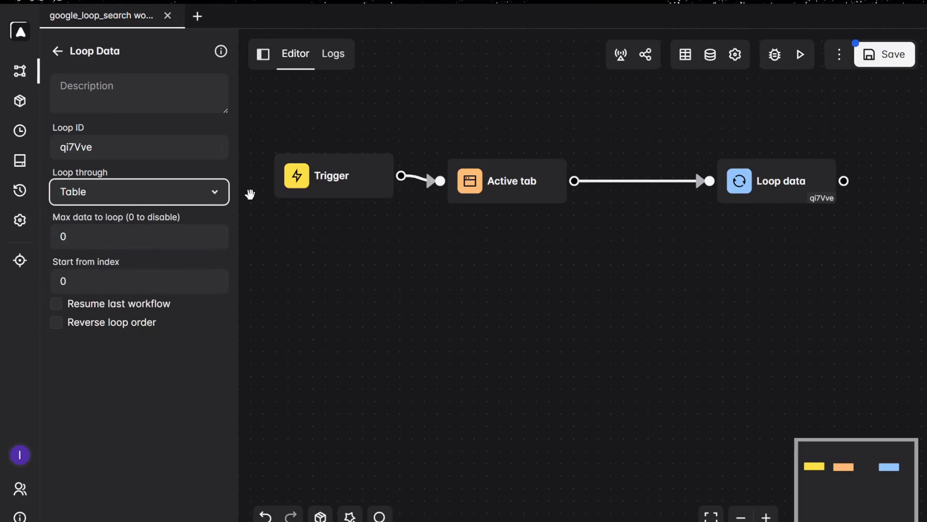
left_click(685, 54)
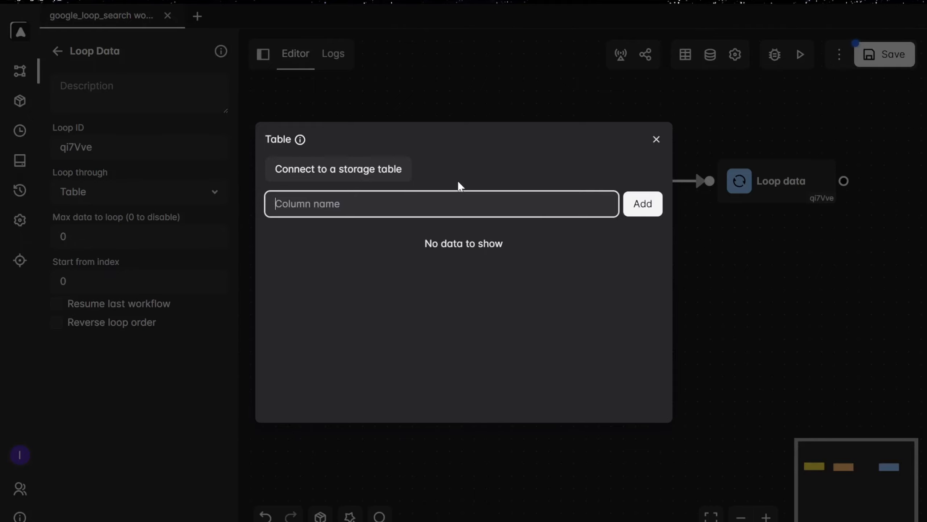
left_click(656, 140)
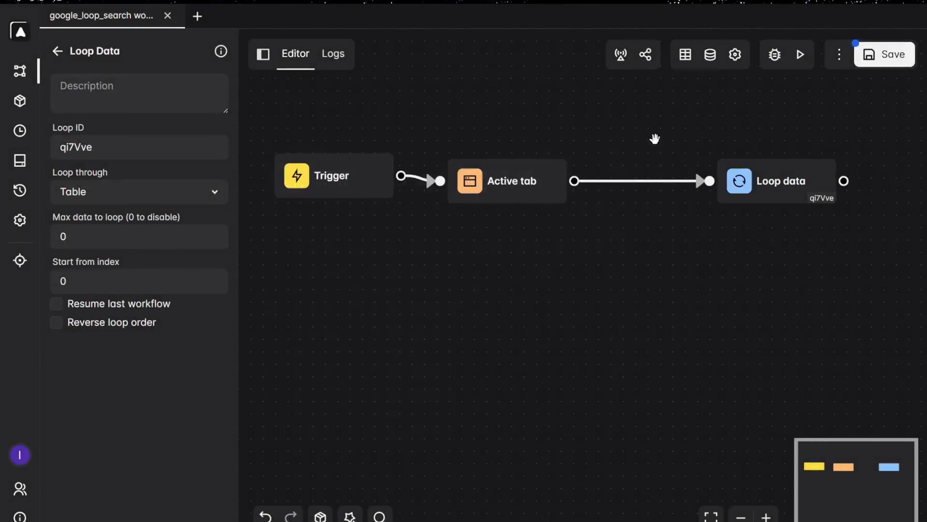
left_click(882, 68)
left_click_drag(110, 146, 62, 141)
left_click(112, 158)
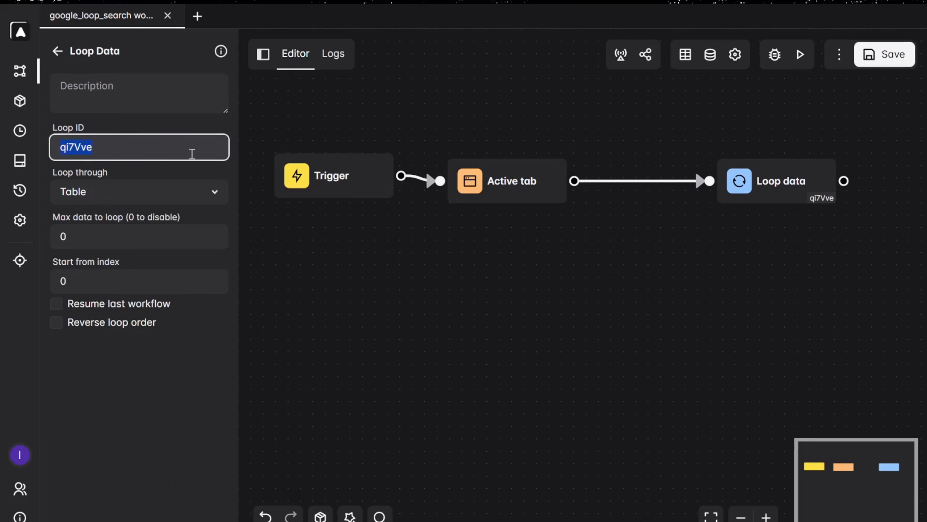
left_click_drag(139, 157, 42, 155)
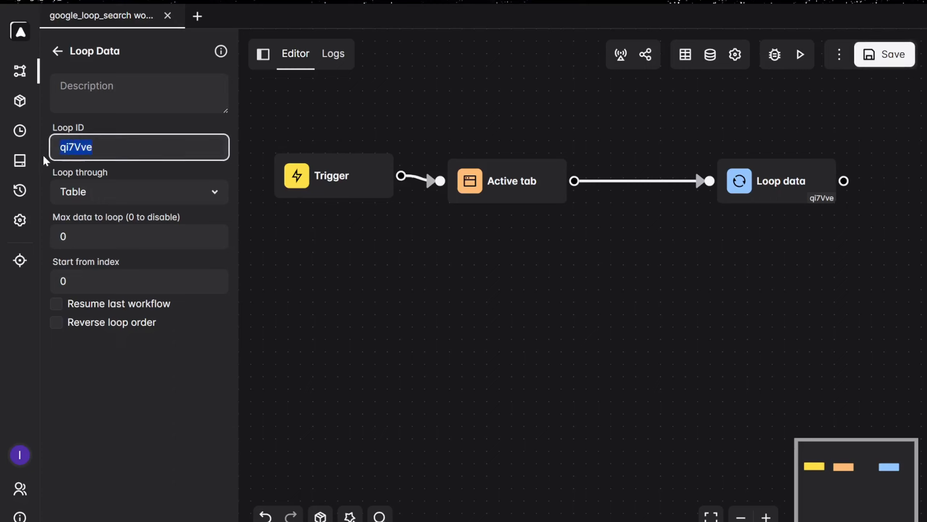
left_click_drag(144, 142, 54, 151)
left_click(156, 142)
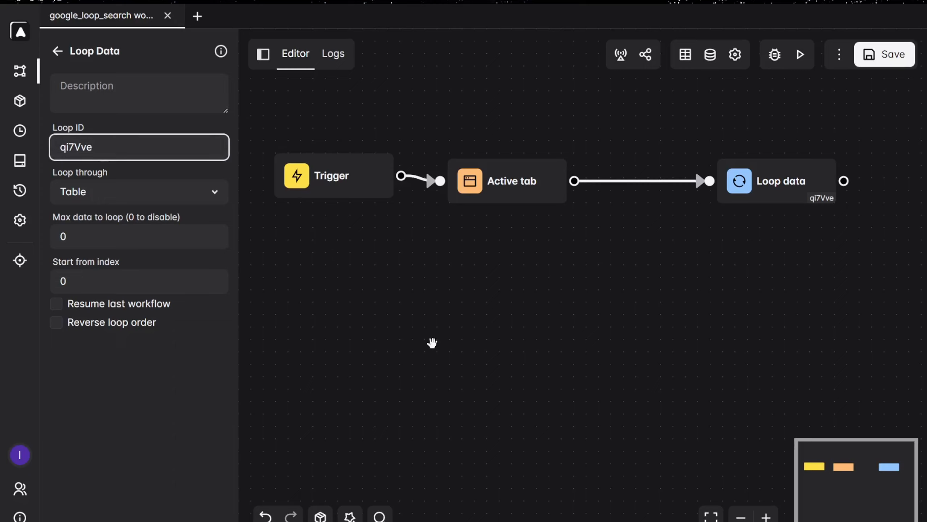
Step: Set the Loop data block to loop through Google Sheets, leaving its reference key empty, and save the workflow
left_click(181, 197)
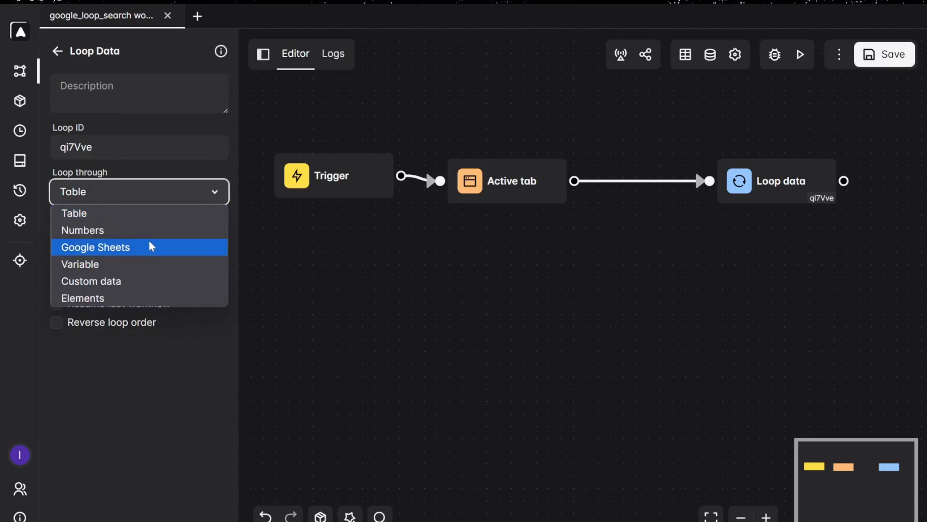
left_click(148, 240)
left_click(192, 234)
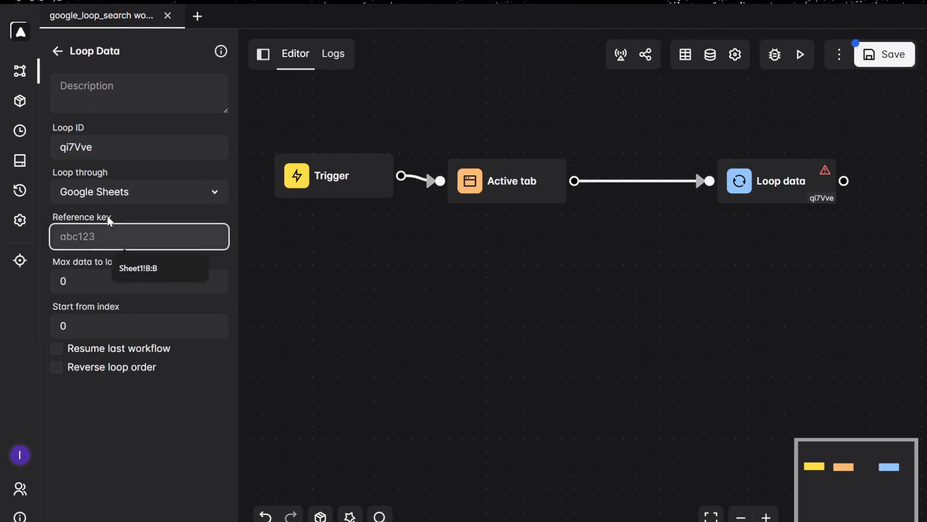
left_click(408, 290)
left_click(141, 235)
left_click(359, 318)
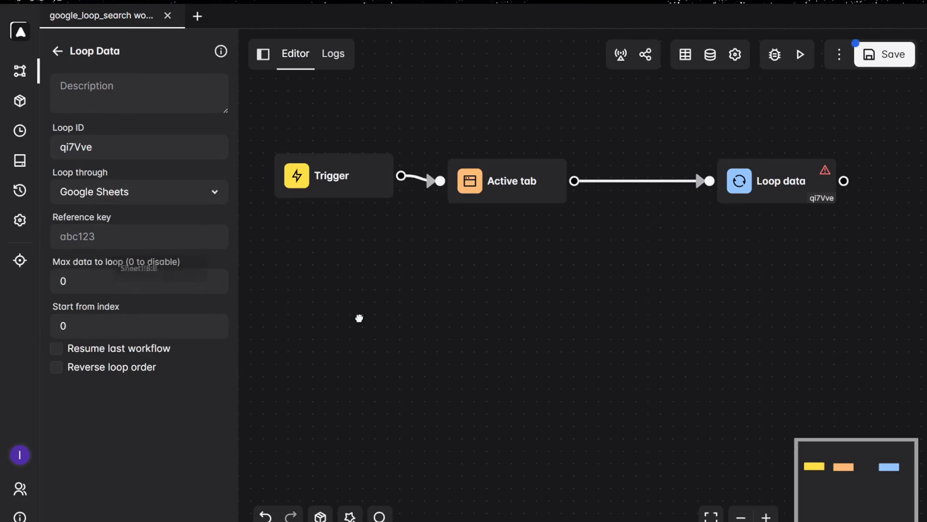
left_click(890, 68)
left_click(58, 51)
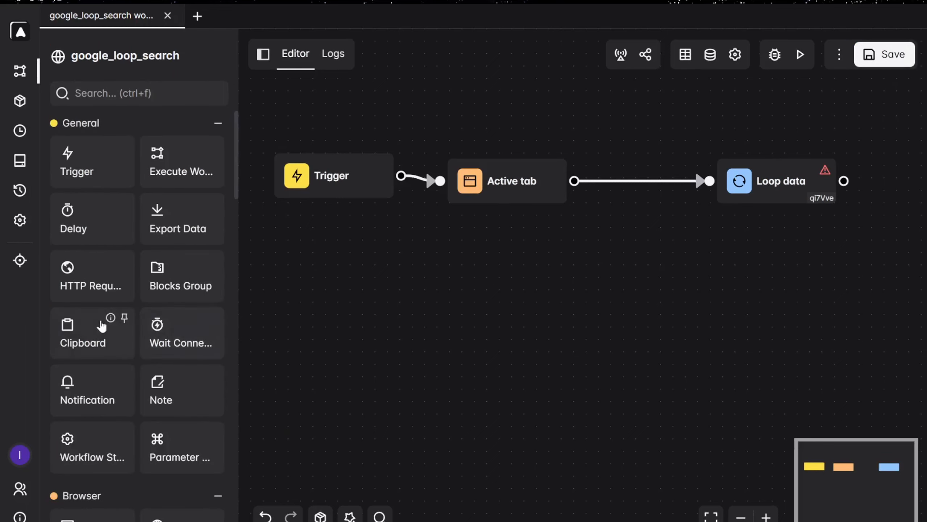
Step: Switch to the Test_Demo spreadsheet in Google Sheets and enter the header SearchTerm in cell A1
key("alt+Tab")
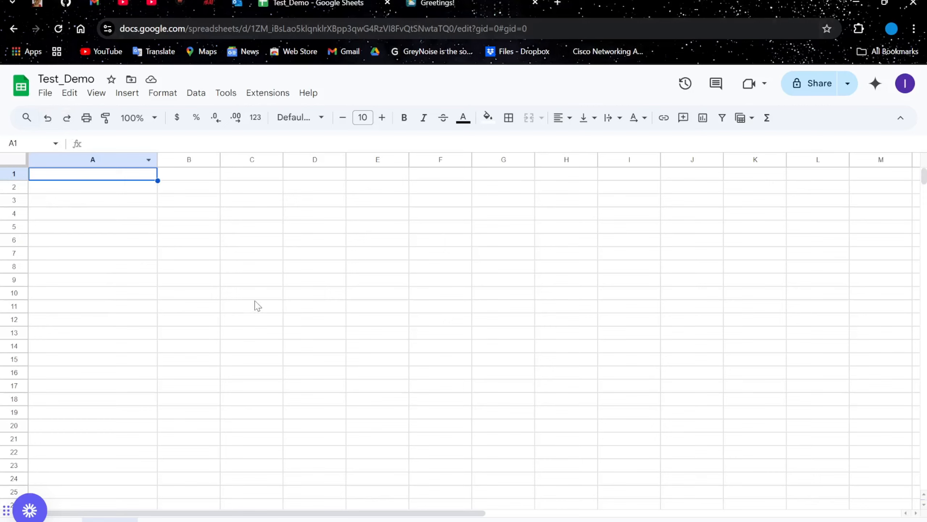
double_click(119, 173)
type("SearchTerm")
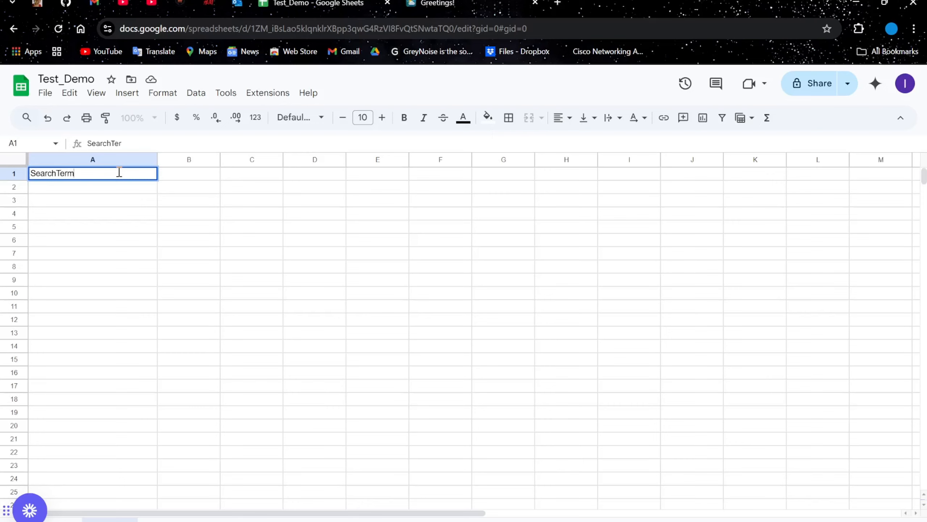
key("Return")
Step: Enter the search terms Search, Loki and Automa in cells A2 to A4, below the SearchTerm header
double_click(119, 187)
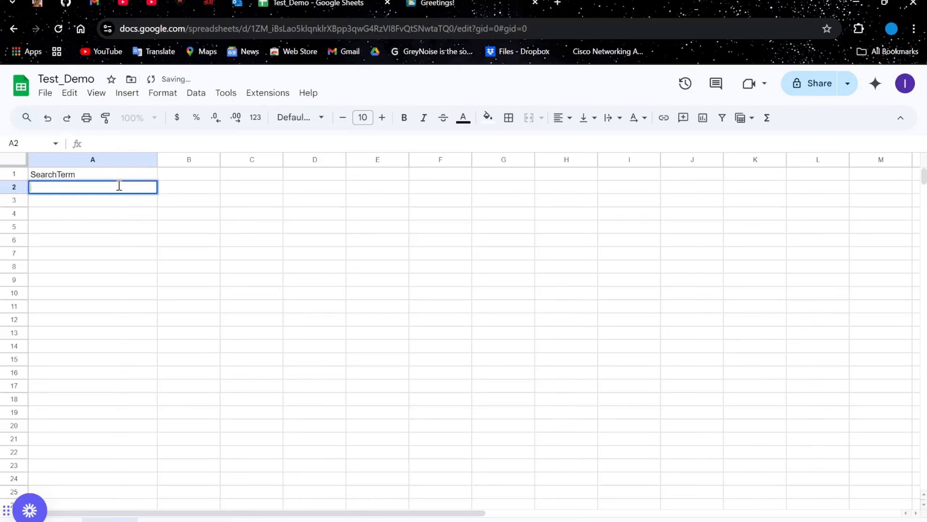
type("Search")
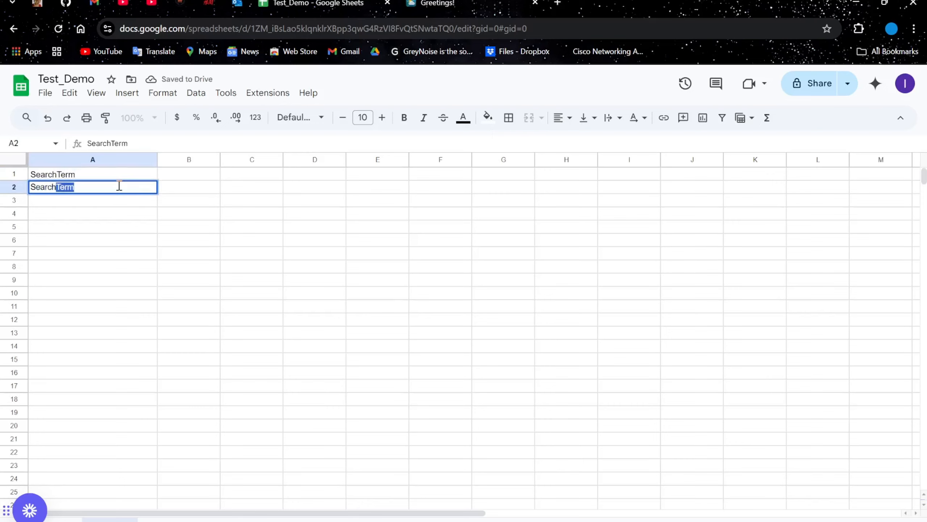
key("BackSpace")
key("Return")
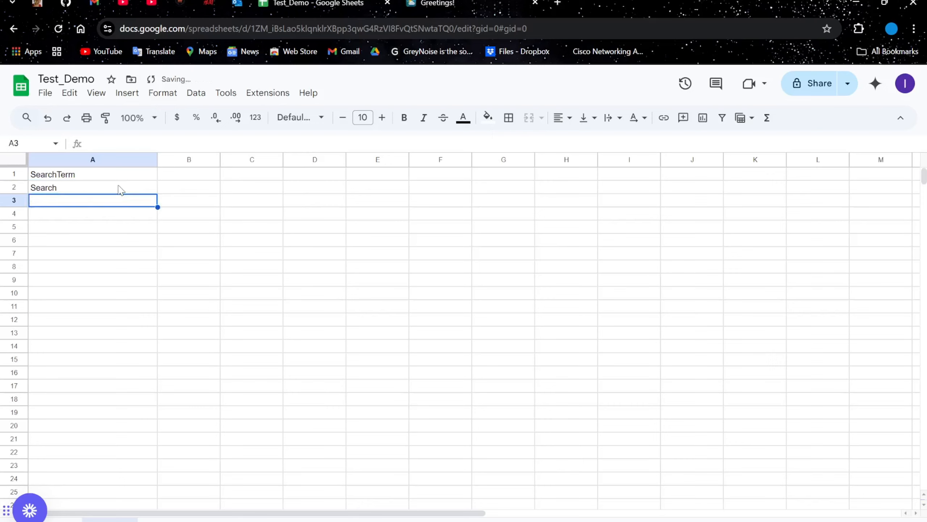
type("Loki")
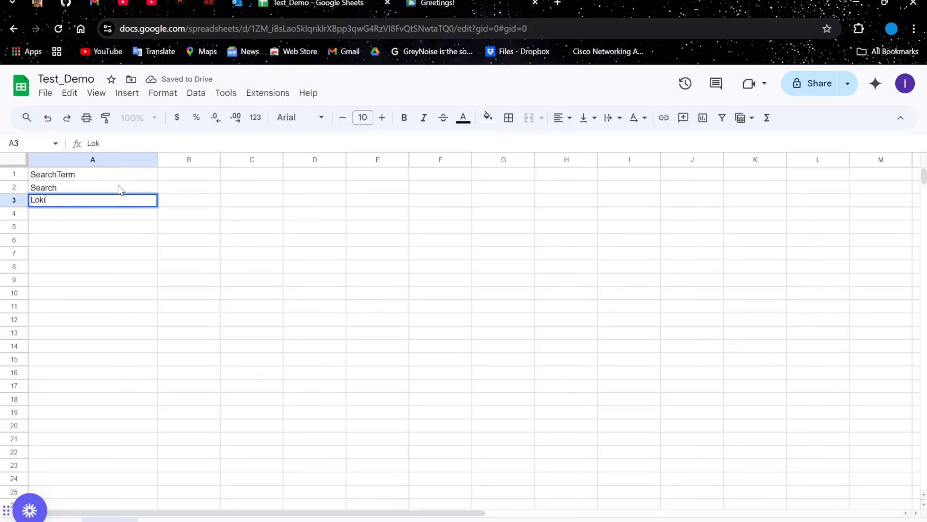
key("Return")
type("Automa")
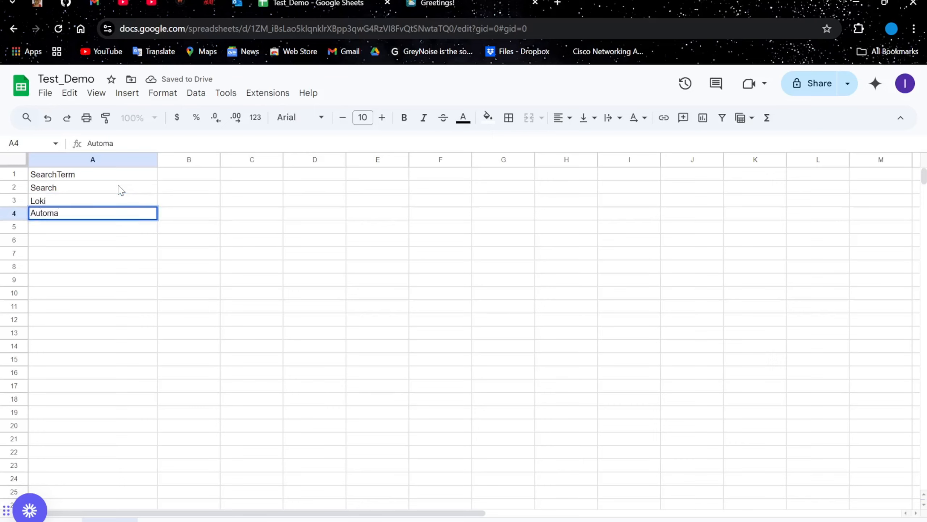
left_click(265, 255)
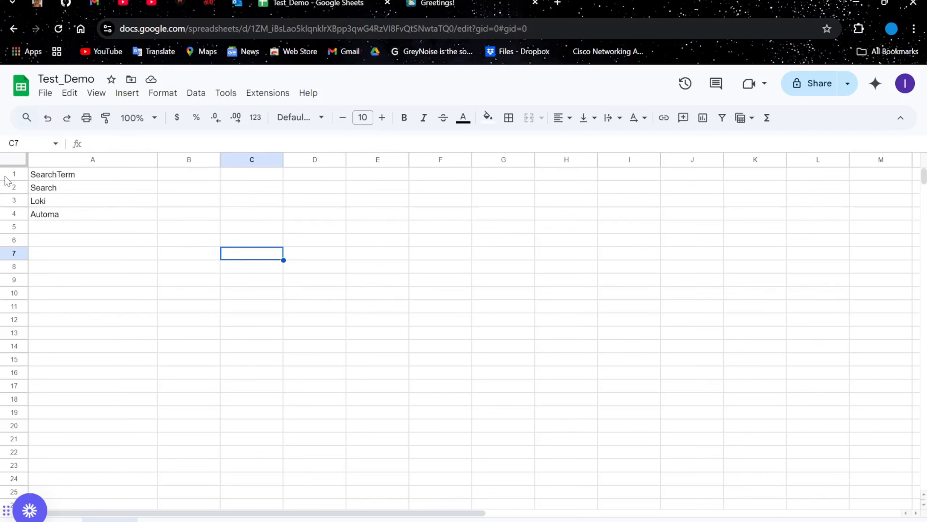
Step: Switch back to the google_loop_search workflow in Automa, search the blocks for Google and add a Google Sheets block below the existing chain
key("alt+Tab")
left_click(168, 92)
type("googl")
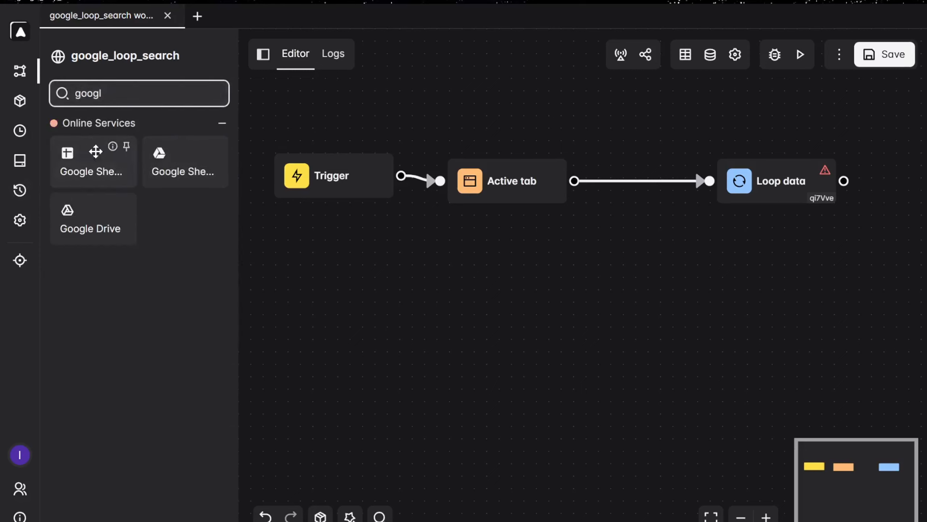
left_click_drag(95, 151, 503, 314)
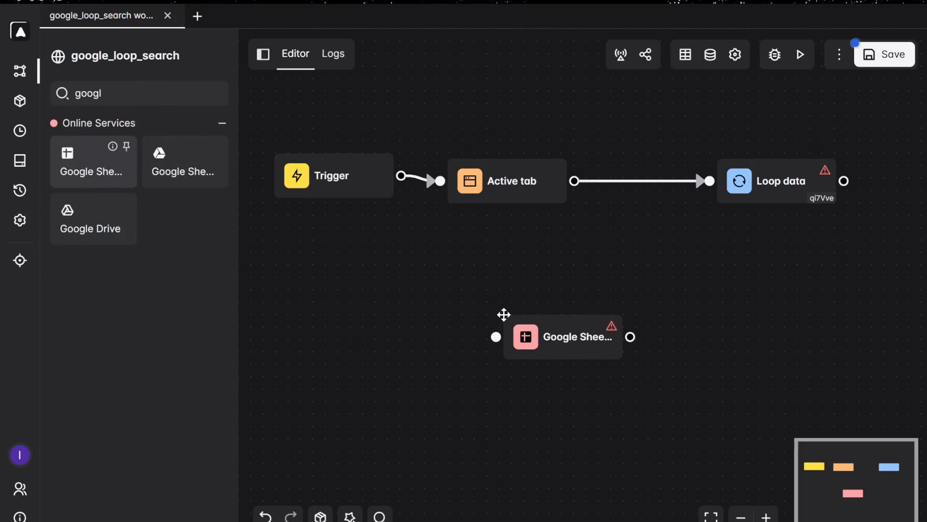
Step: Delete the connection between Active tab and Loop data, and move the Loop data block down out of the chain
right_click(644, 181)
left_click(612, 231)
left_click_drag(788, 190, 391, 340)
Step: Place the Google Sheets block after Active tab, connect Active tab's output to it, and save the workflow
left_click_drag(589, 356, 693, 205)
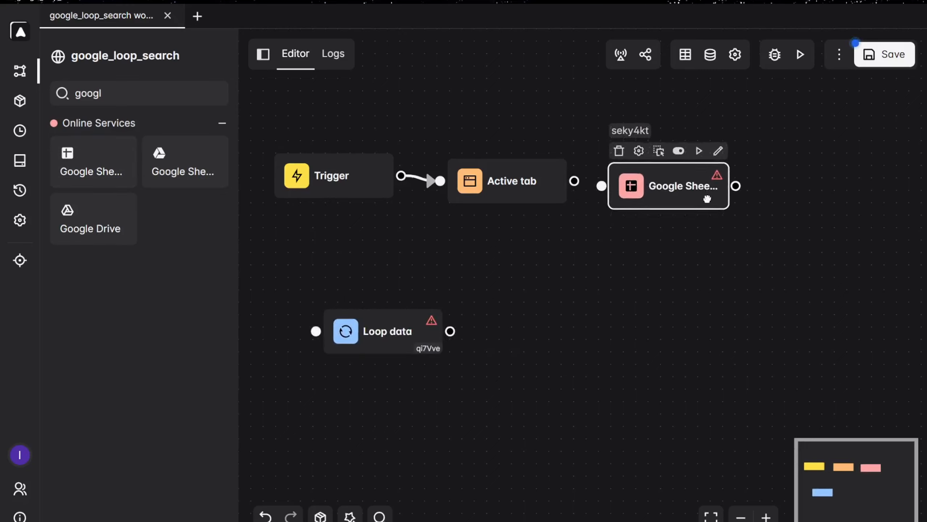
left_click(572, 176)
left_click_drag(574, 180, 636, 173)
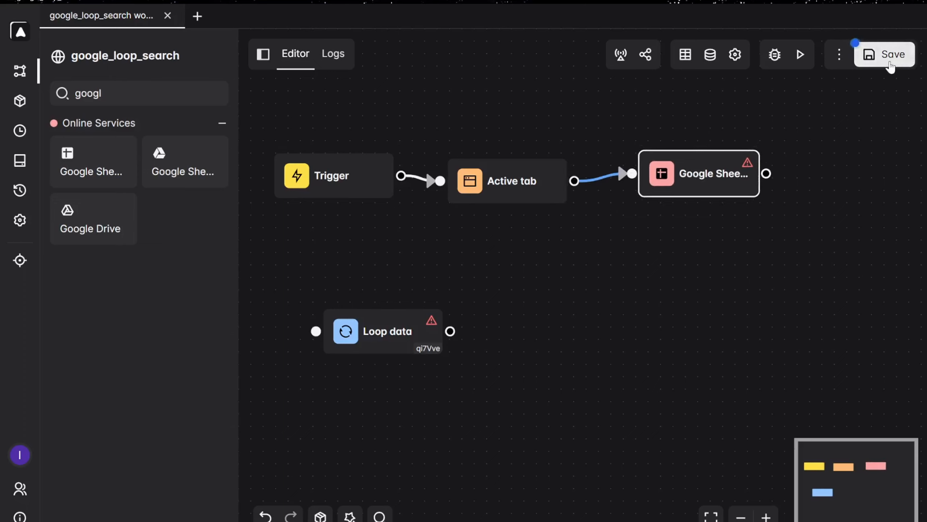
Step: Open the Google Sheets block's settings and examine its get-values and get-range actions against the search terms in Test_Demo
left_click(748, 138)
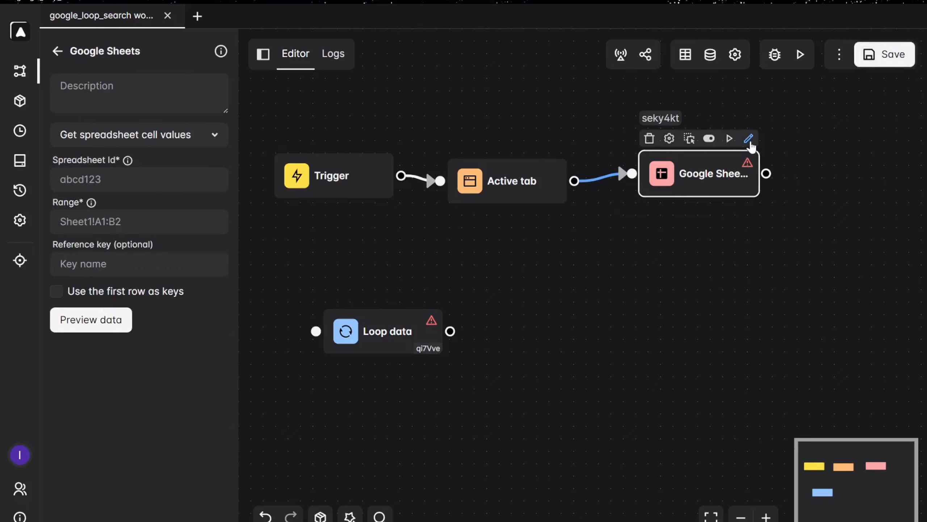
left_click(185, 135)
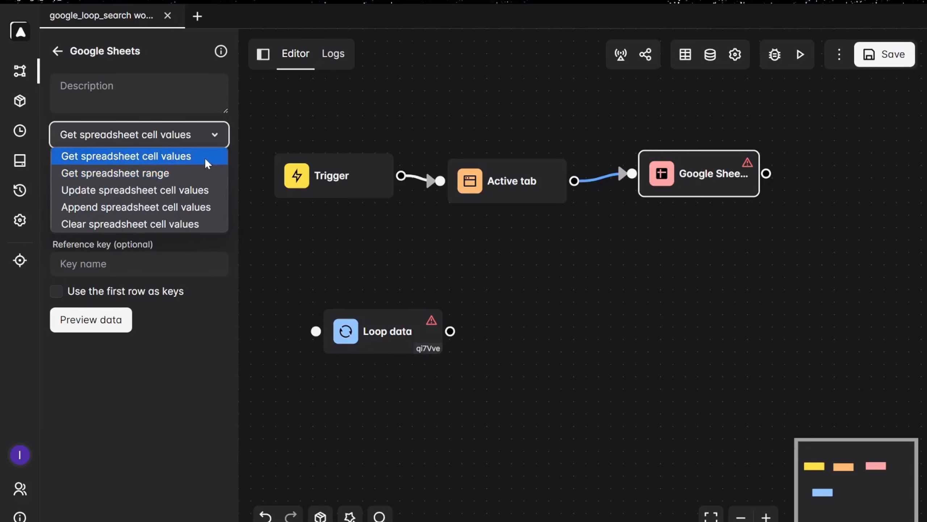
key("alt+Tab")
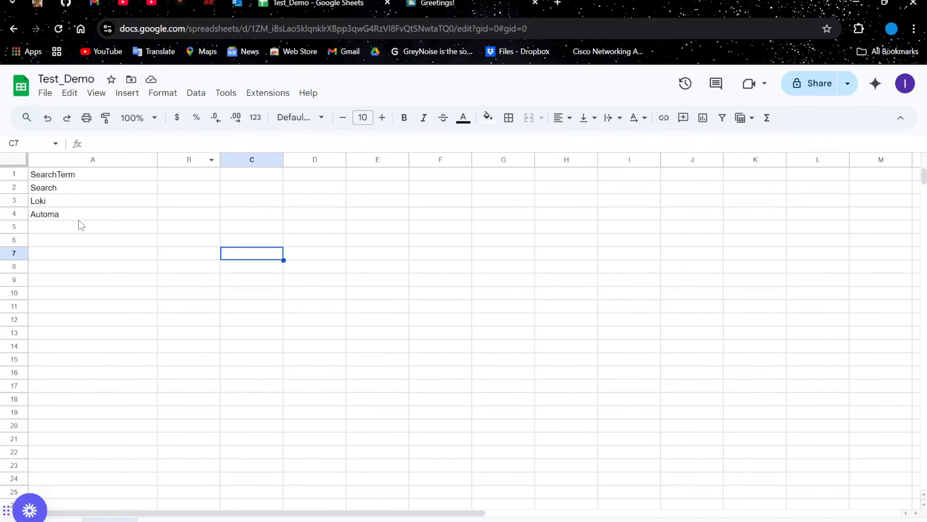
key("alt+Tab")
left_click(158, 139)
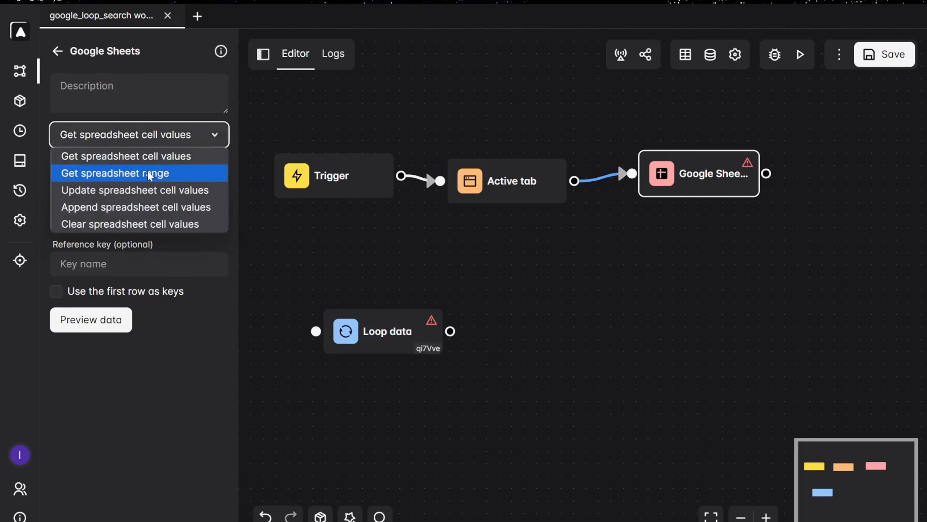
key("alt+Tab")
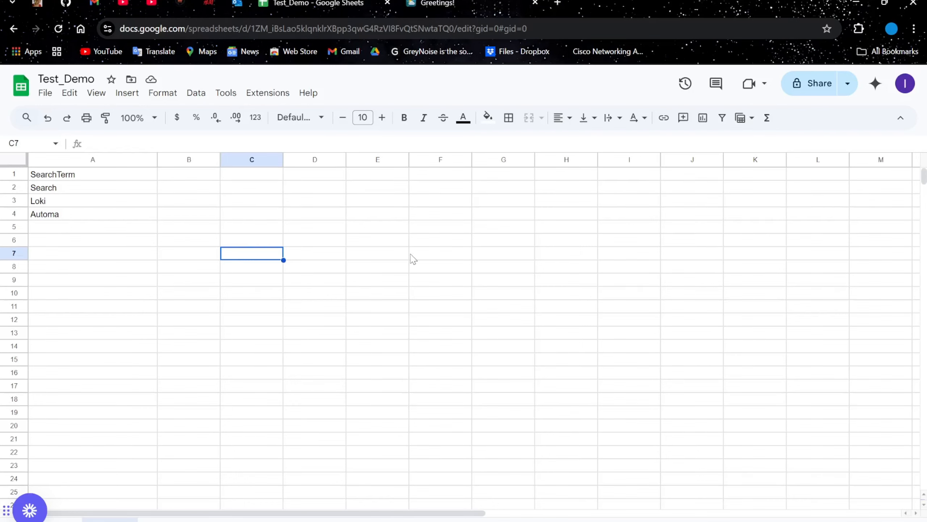
key("alt+Tab")
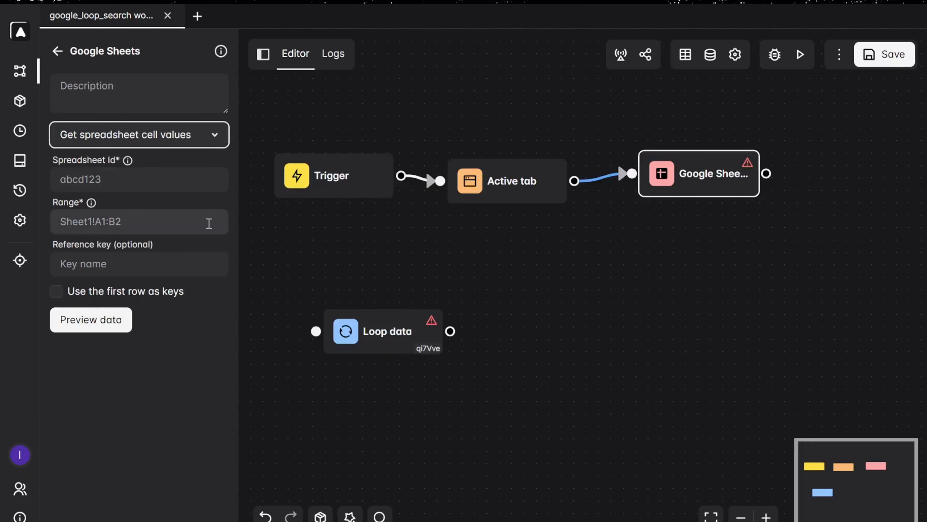
Step: Examine the update, append and clear actions of the Google Sheets block against the filled and empty cells in Test_Demo
left_click(177, 125)
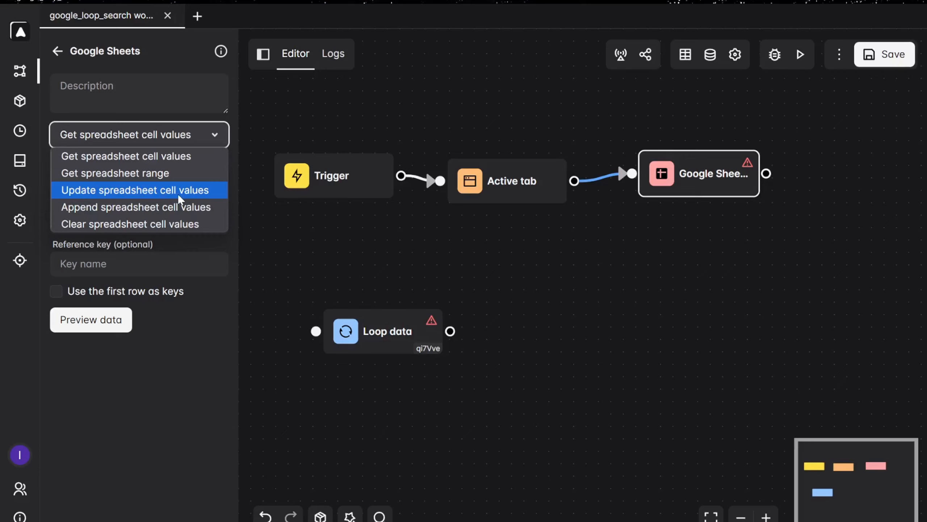
key("alt+Tab")
left_click(77, 190)
double_click(78, 188)
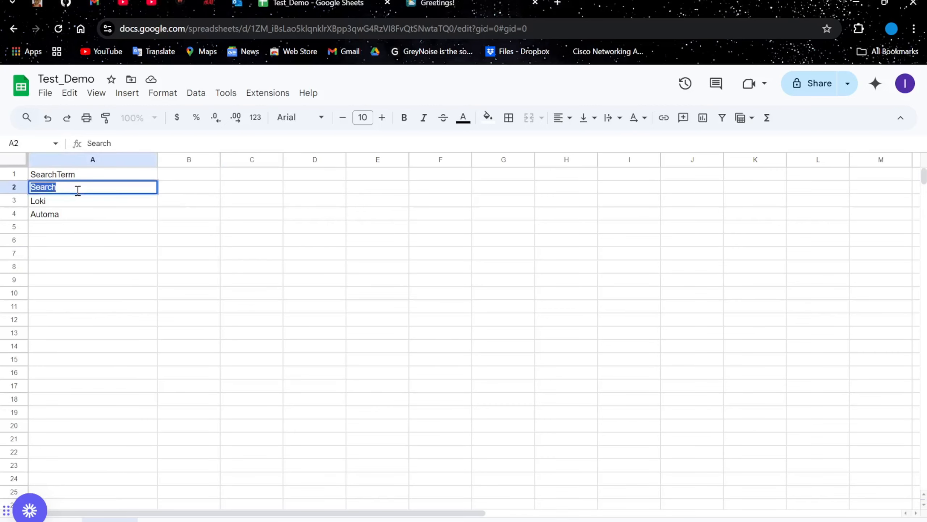
key("alt+Tab")
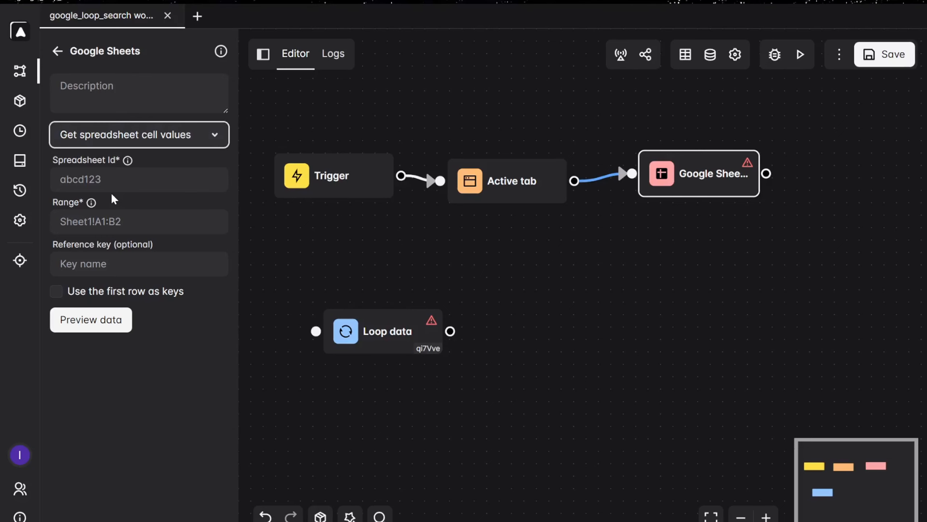
left_click(187, 142)
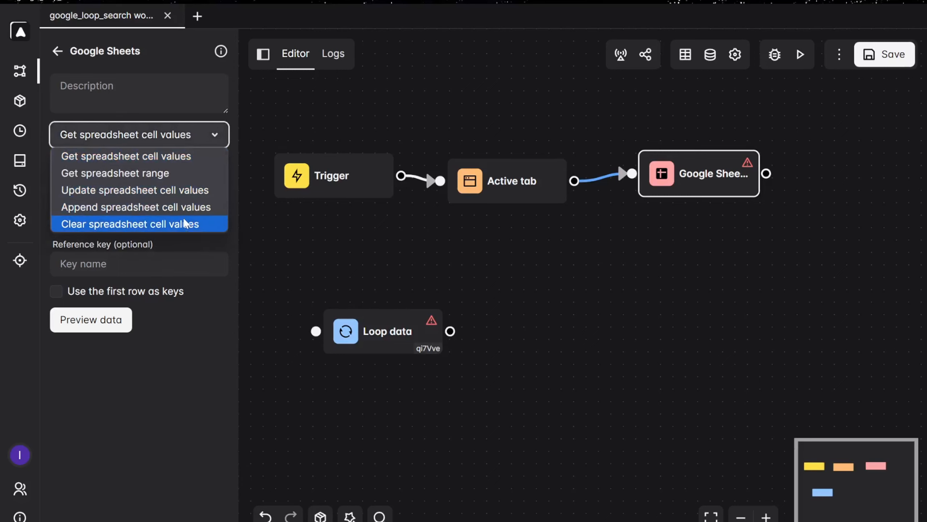
key("alt+Tab")
left_click(68, 216)
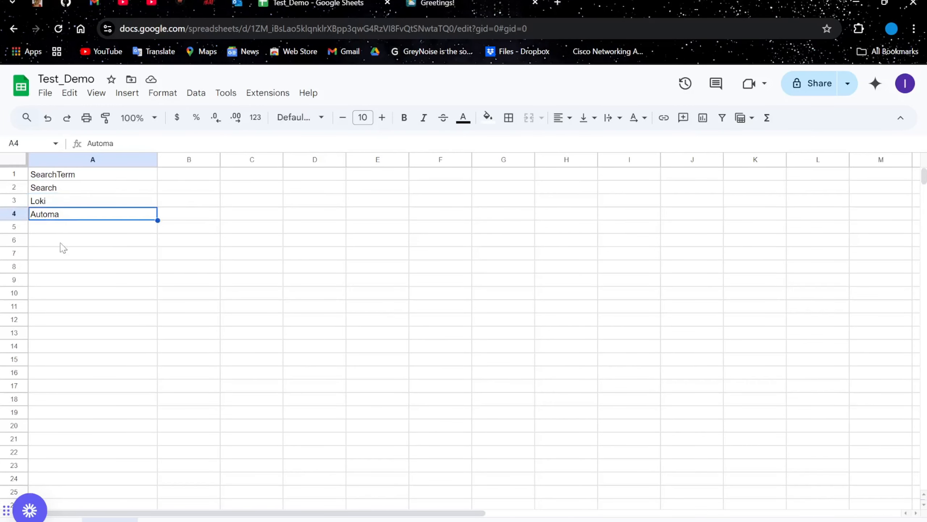
left_click(59, 228)
key("alt+Tab")
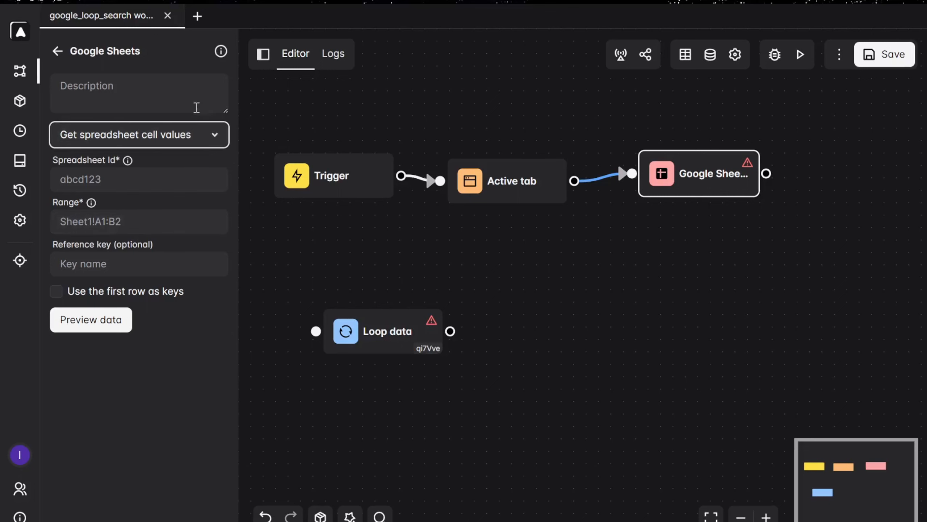
left_click(193, 132)
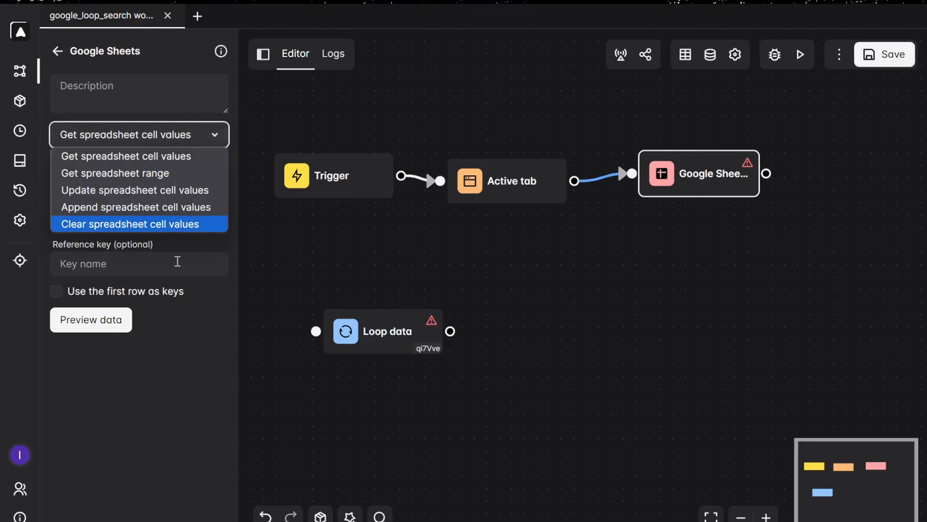
left_click(281, 263)
key("alt+Tab")
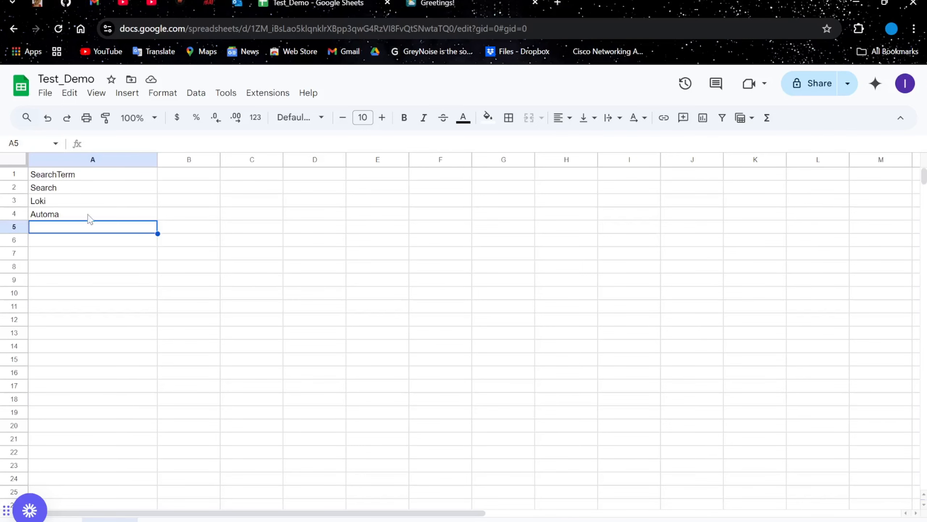
key("alt+Tab")
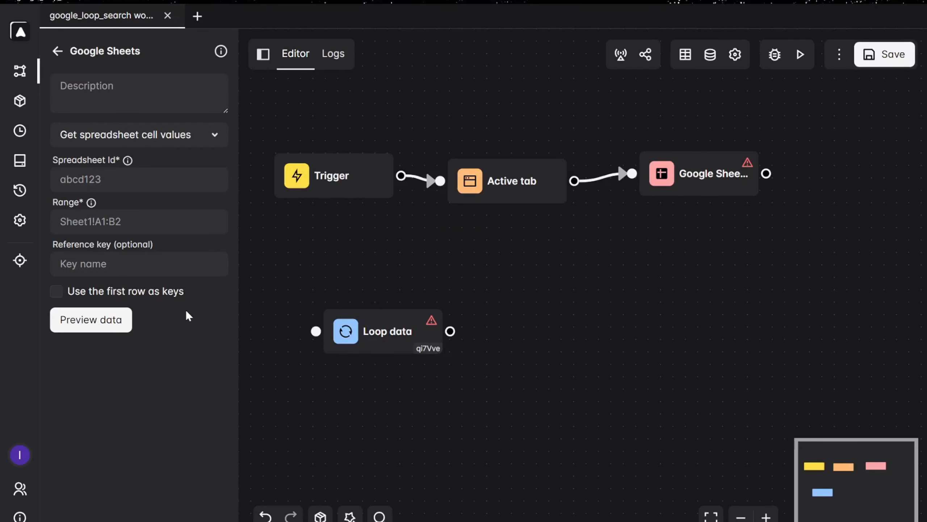
Step: Set the Google Sheets block's range to A:A
left_click(159, 176)
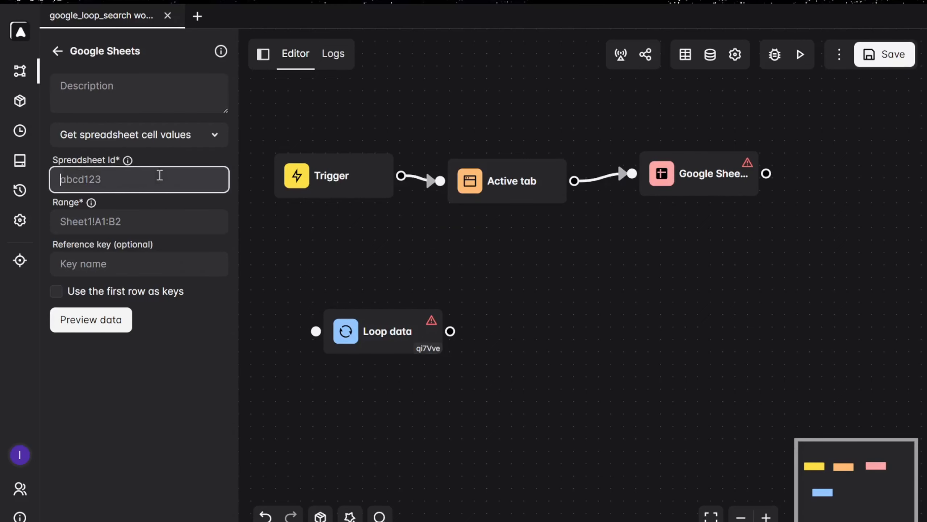
key("alt+Tab")
key("Escape")
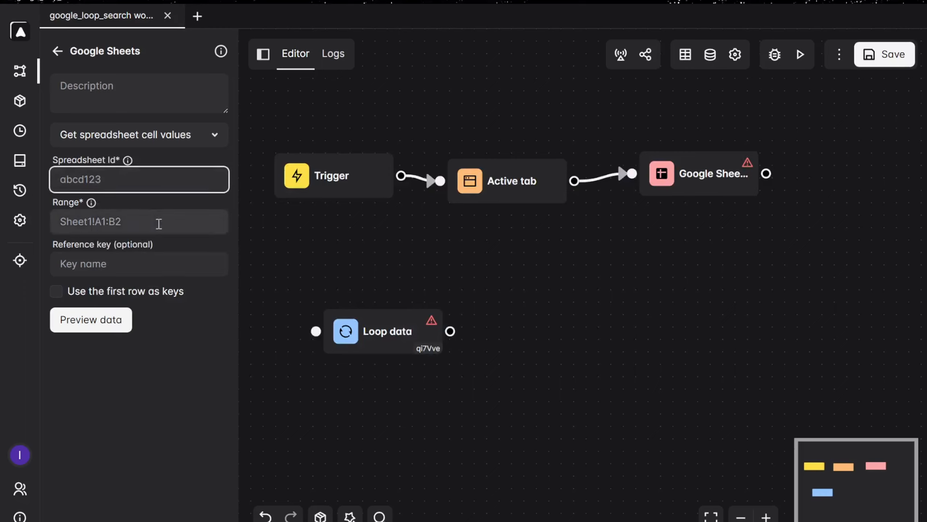
left_click(159, 223)
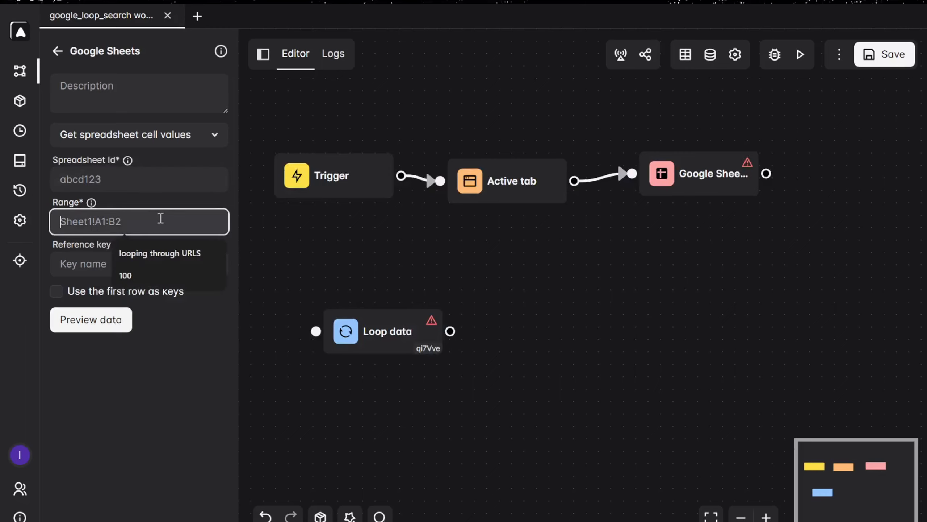
type("A:A")
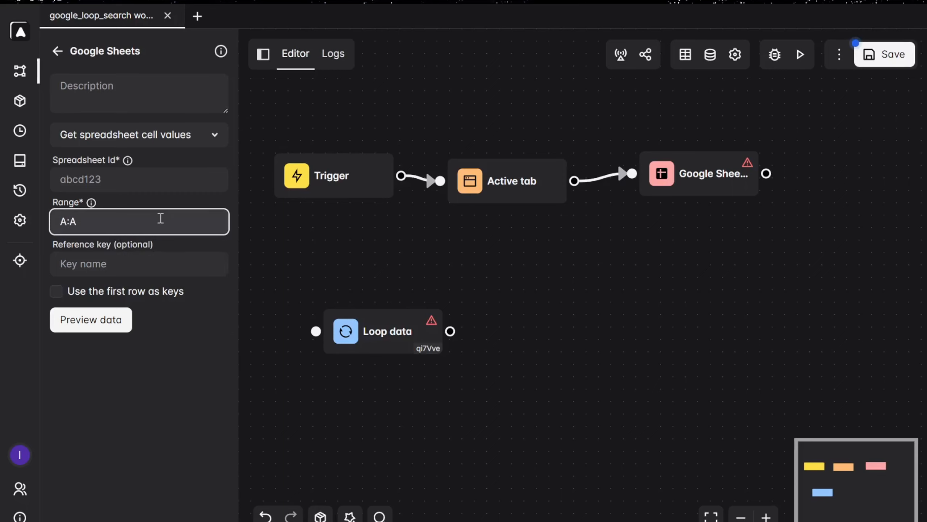
Step: Change the block's range to A:B, comparing it with the columns of the Test_Demo spreadsheet
key("alt+Tab")
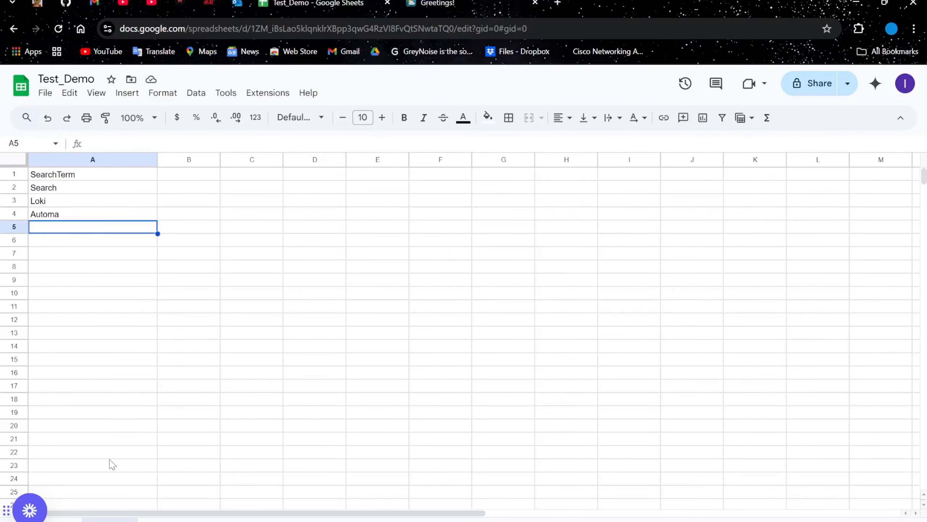
key("alt+Tab")
key("BackSpace")
type("B")
key("alt+Tab")
key("alt+Tab")
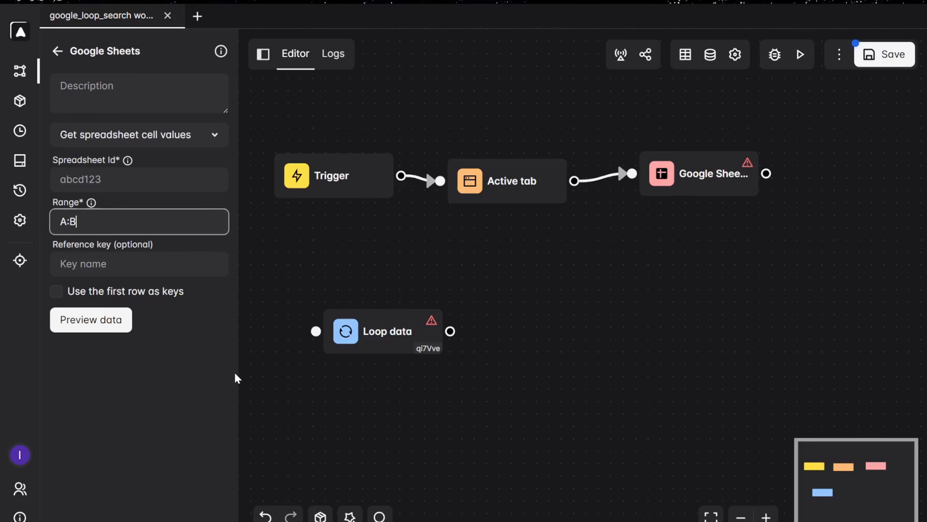
Step: Change the block's range to A1:B1 and compare it with the first row of Test_Demo
type("1")
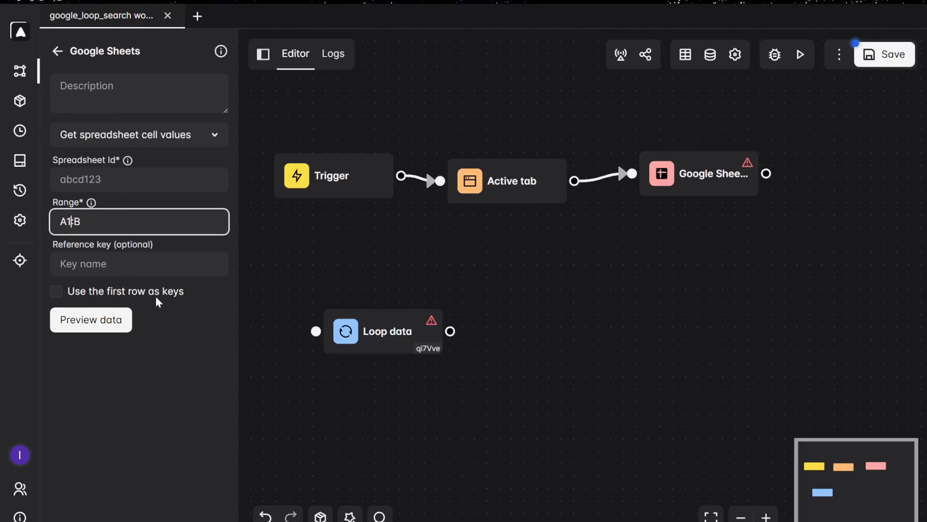
key("End")
type("1")
key("alt+Tab")
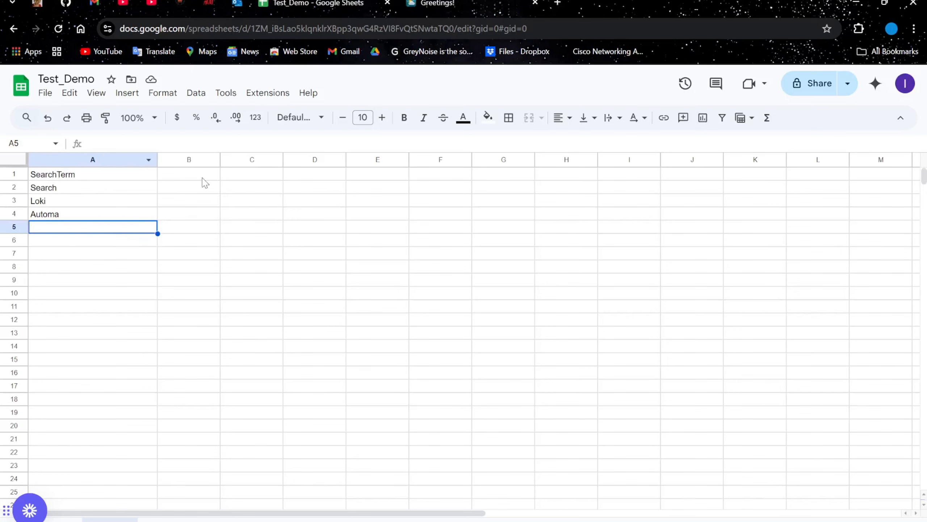
Step: Rewrite the block's range as A1B1:A2B2 and check it against the spreadsheet cells
key("alt+Tab")
key("Left")
key("Left")
key("Left")
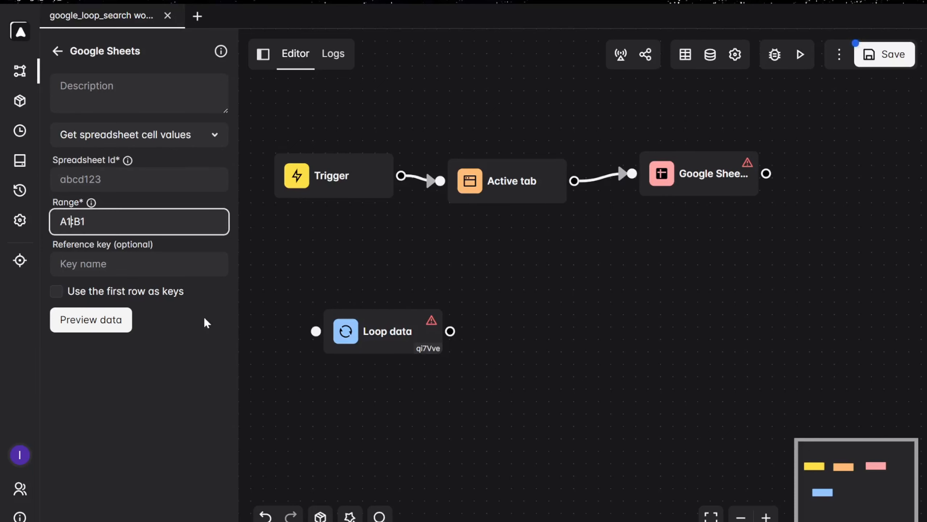
key("BackSpace")
type("1")
key("Right")
type("1:A1")
key("BackSpace")
type("2B2")
key("alt+Tab")
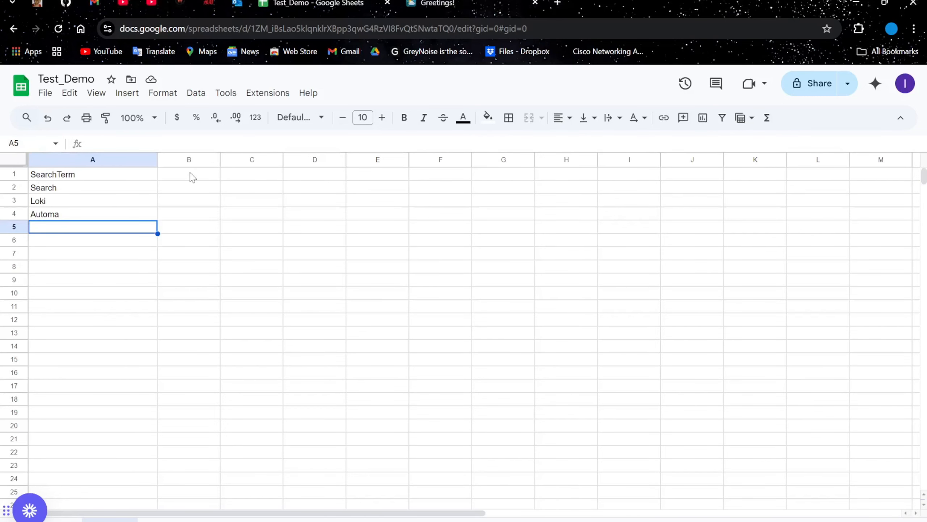
key("alt+Tab")
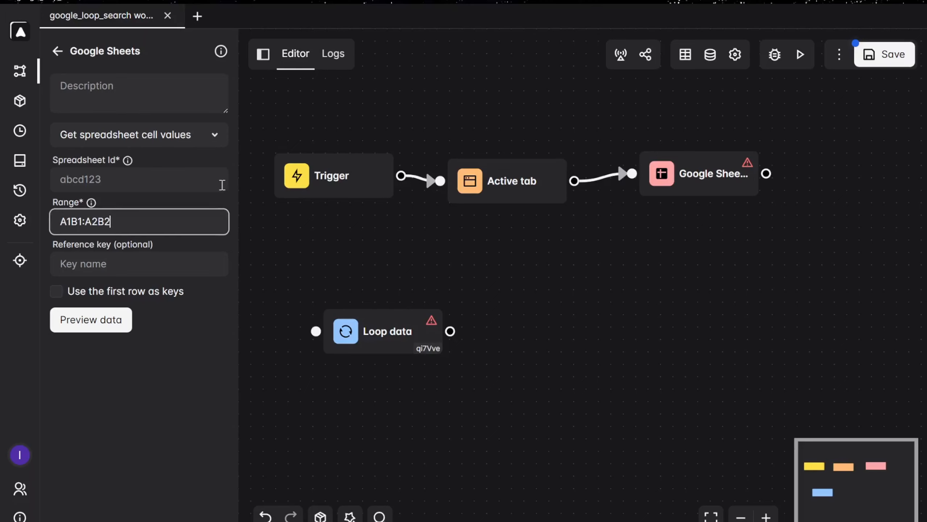
Step: Clear the block's range and replace it with sheet1!A:A
key("BackSpace")
key("BackSpace")
key("BackSpace")
key("BackSpace")
key("BackSpace")
key("BackSpace")
key("BackSpace")
key("BackSpace")
key("BackSpace")
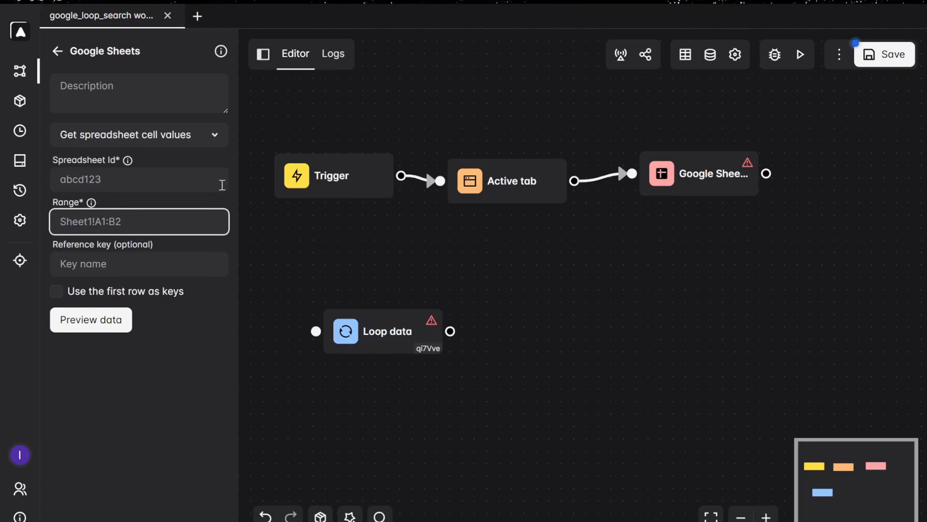
type("sheet1")
type("!A:1")
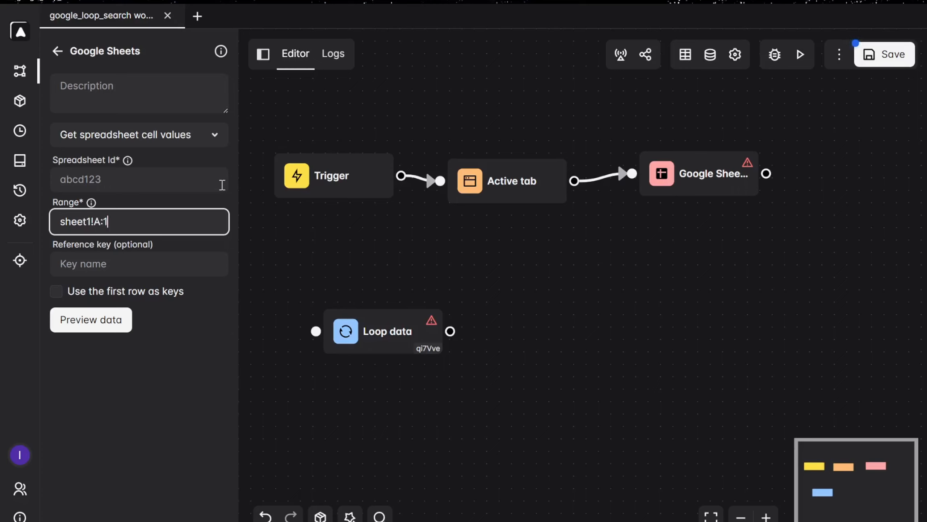
key("BackSpace")
type("A")
Step: Remove the sheet1! prefix from the block's range, leaving A:A
left_click(92, 219)
key("BackSpace")
key("BackSpace")
key("BackSpace")
key("BackSpace")
key("BackSpace")
key("BackSpace")
key("BackSpace")
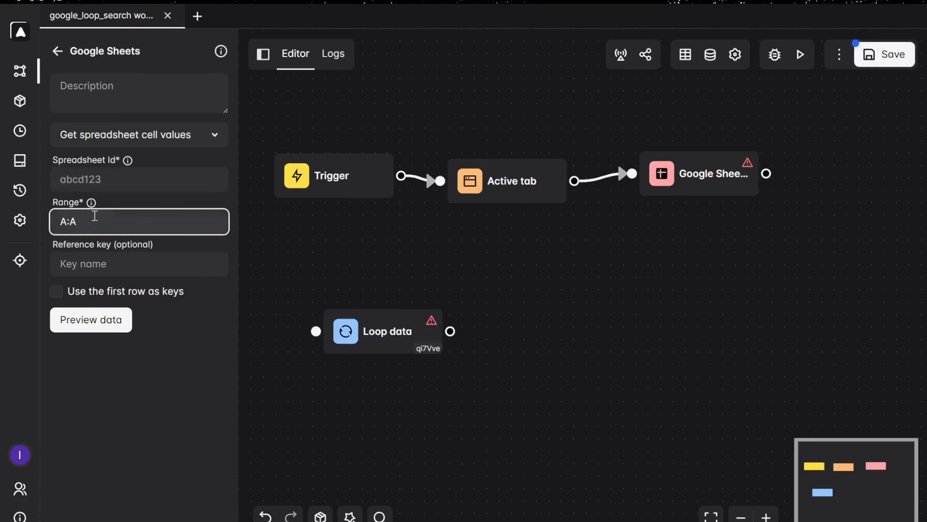
Step: Set the Google Sheets block's reference key to mysheet
left_click(177, 263)
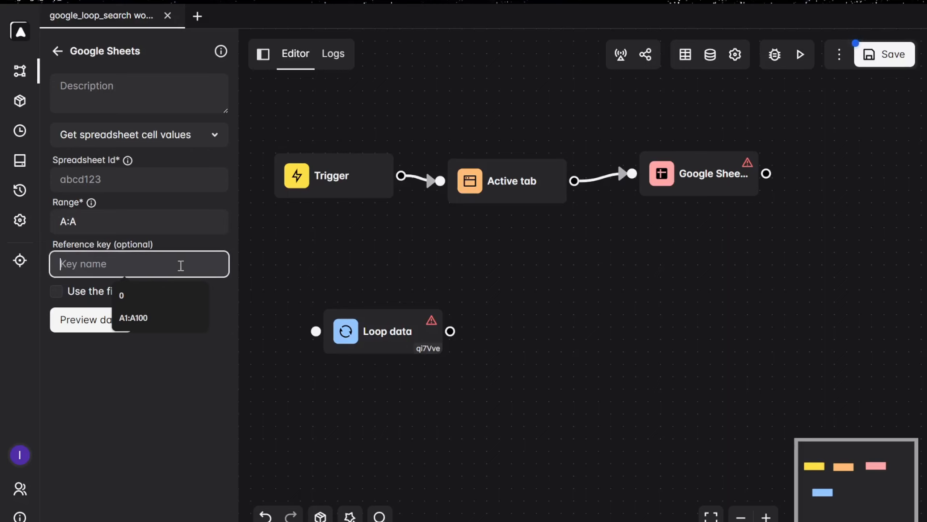
type("mysheet")
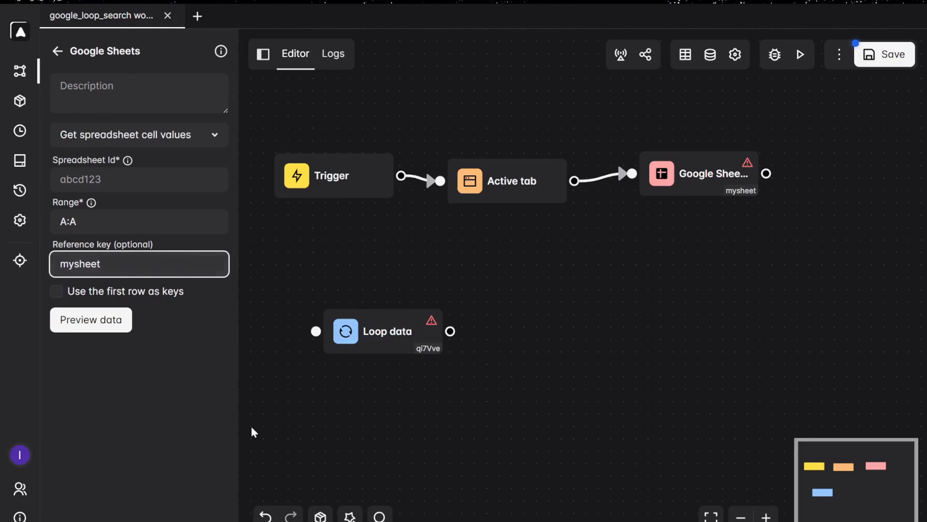
Step: Check the SearchTerm header in cell A1 of the Test_Demo spreadsheet, then return to Automa and save the workflow
left_click(559, 387)
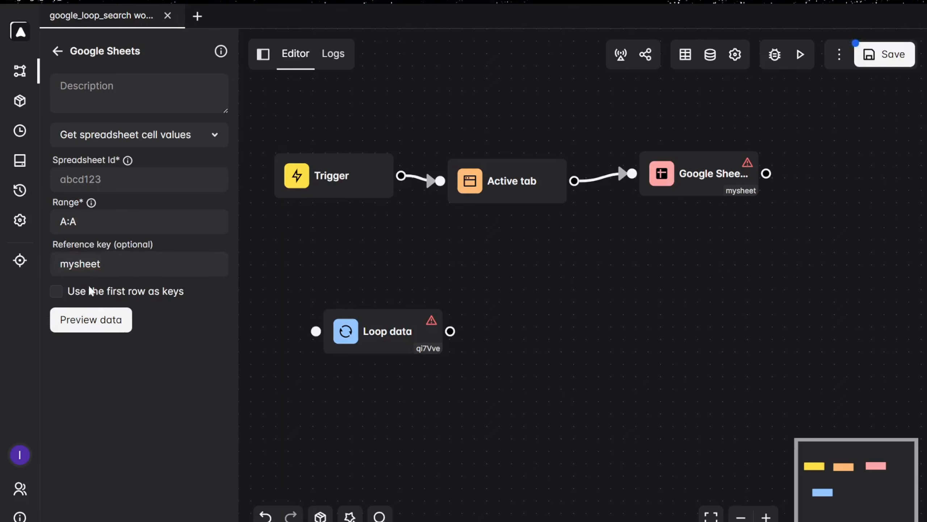
key("alt+Tab")
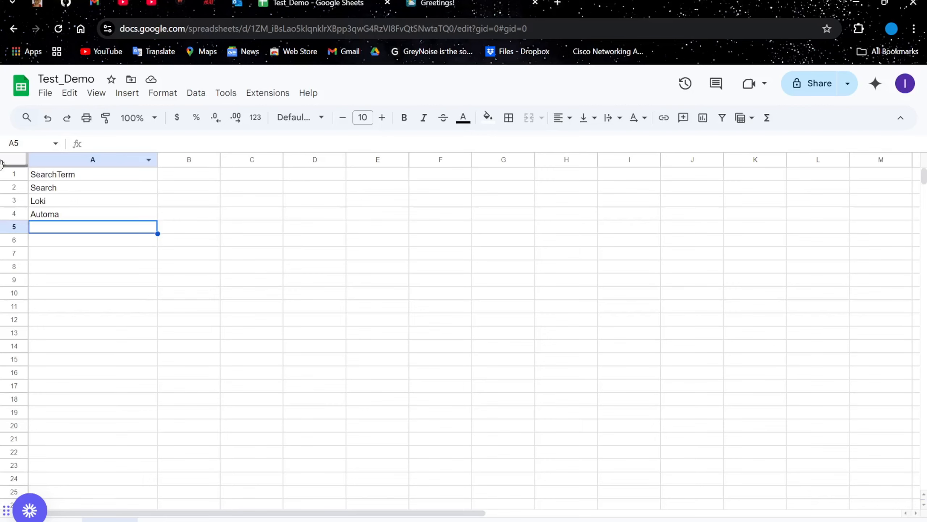
left_click(85, 176)
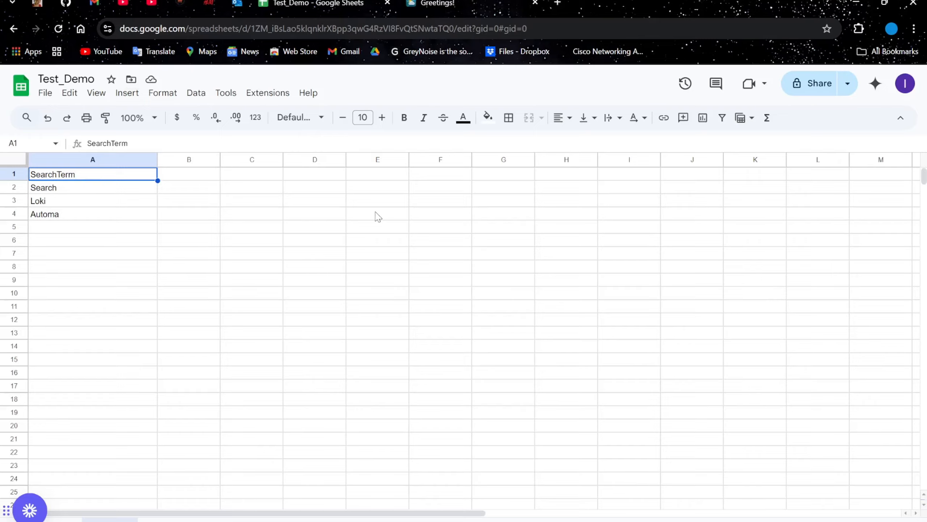
key("alt+Tab")
left_click(887, 52)
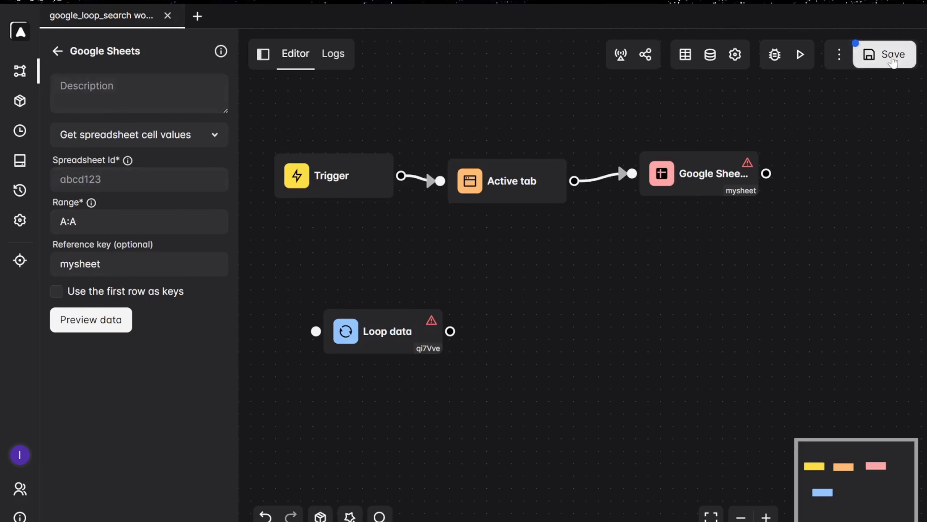
Step: Set the Loop Data block to loop through Custom data and open its data editor with an empty line inside the array
left_click(372, 348)
left_click(413, 295)
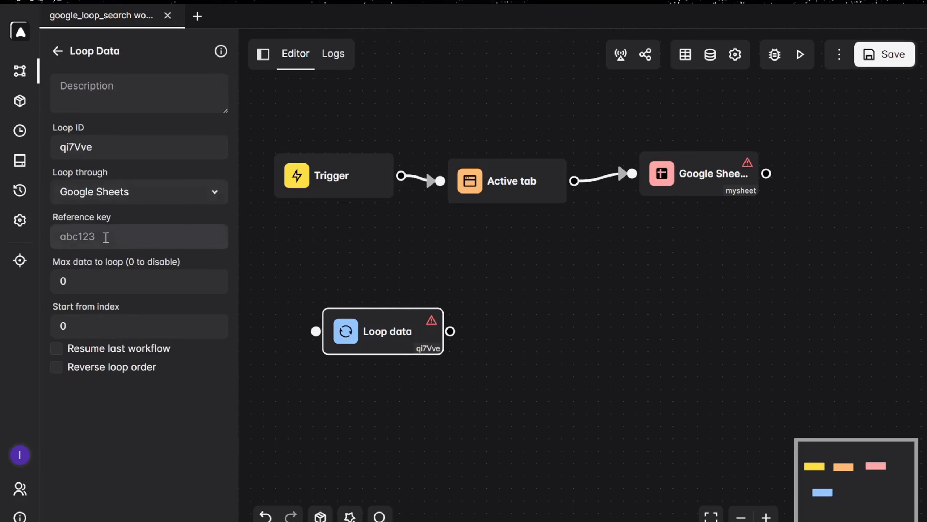
left_click(147, 187)
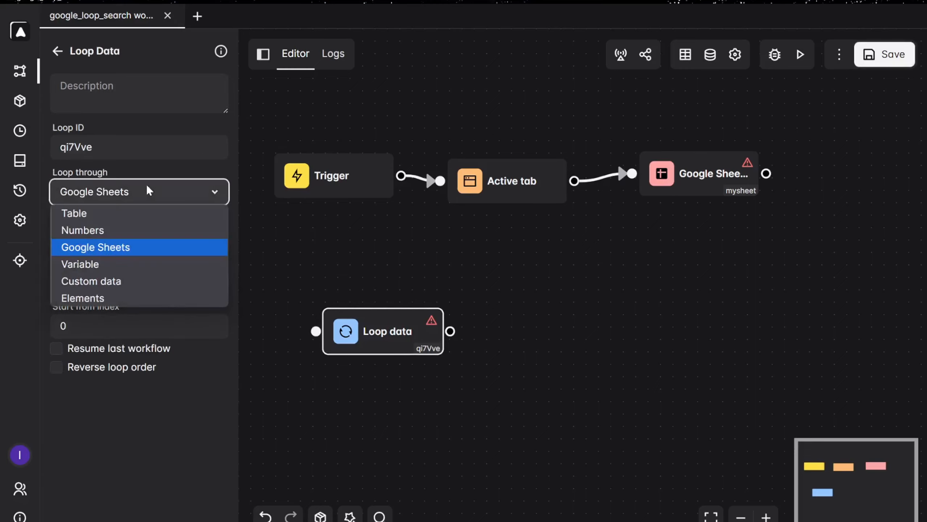
left_click(139, 285)
left_click(153, 224)
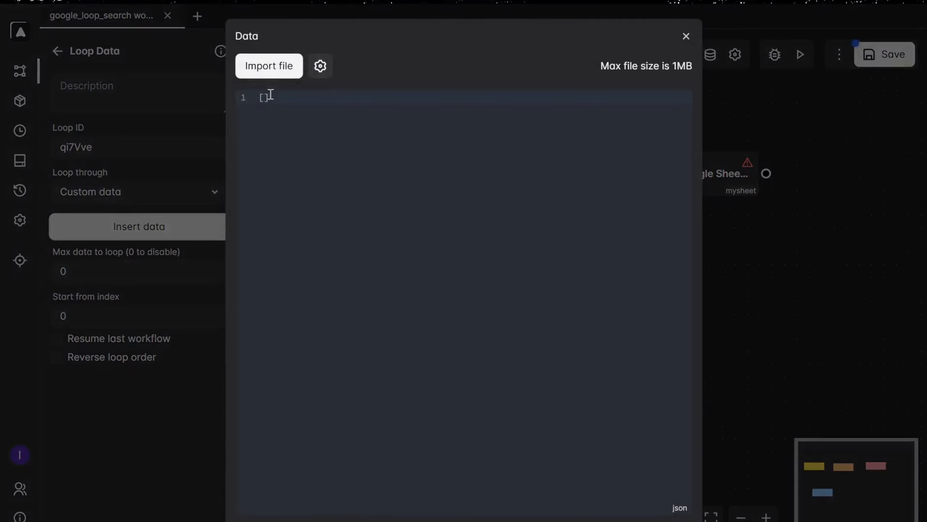
key("Return")
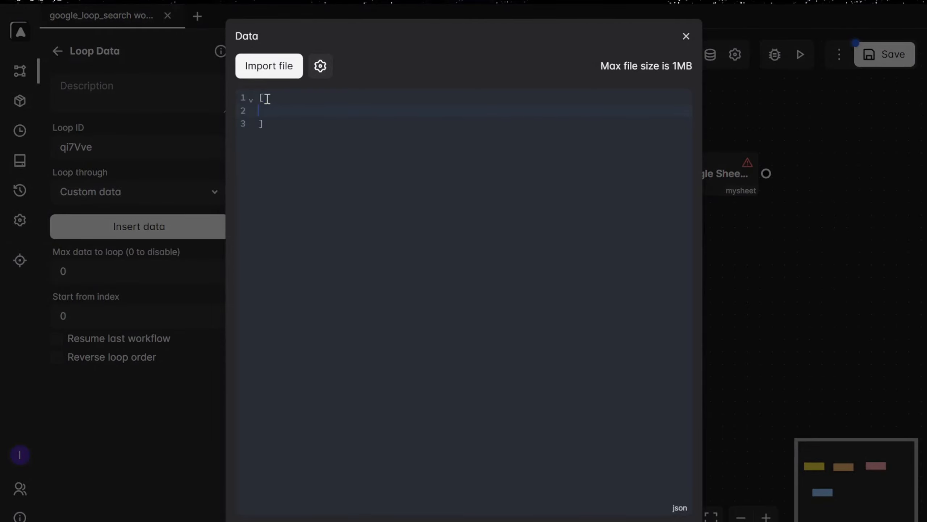
Step: Enter two entries in the custom data array: searchTerm: "Search", and searchTerm: "Loki",
type("sear")
type("cTerm")
type("h")
key("Right")
key("Right")
type("\"\"Search")
key("Return")
type("searchTerm")
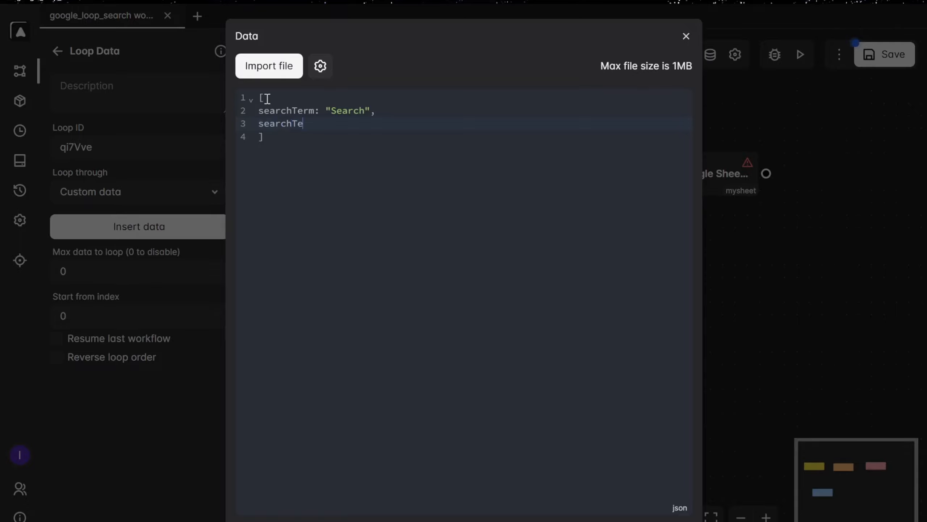
type(": \"Loki\",")
left_click_drag(260, 110, 317, 111)
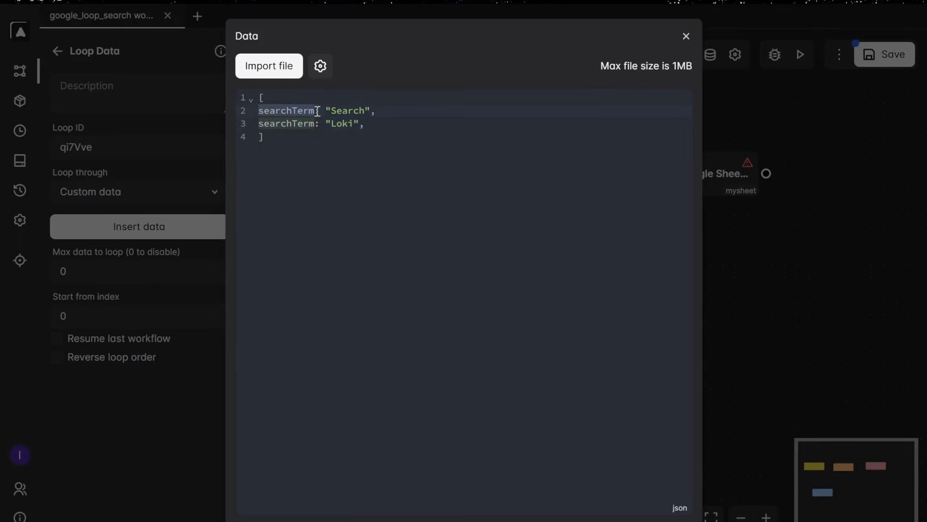
left_click_drag(331, 111, 359, 123)
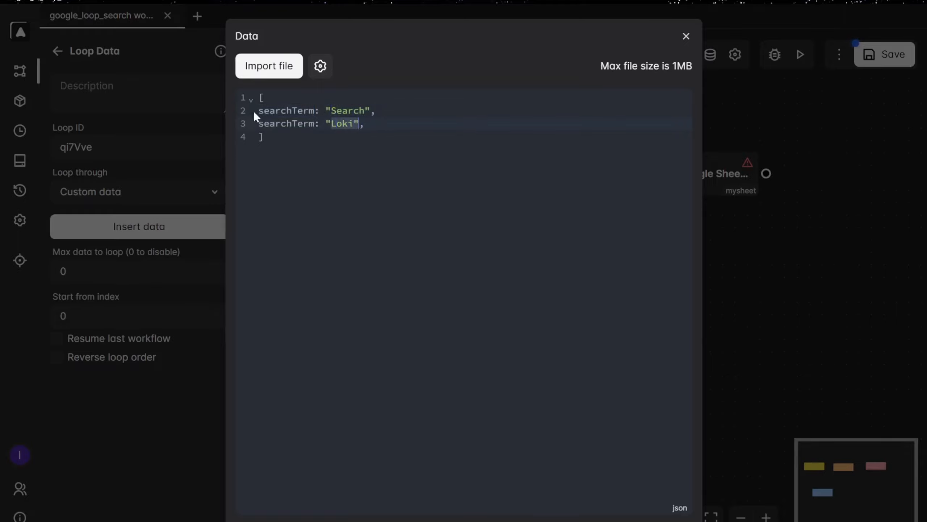
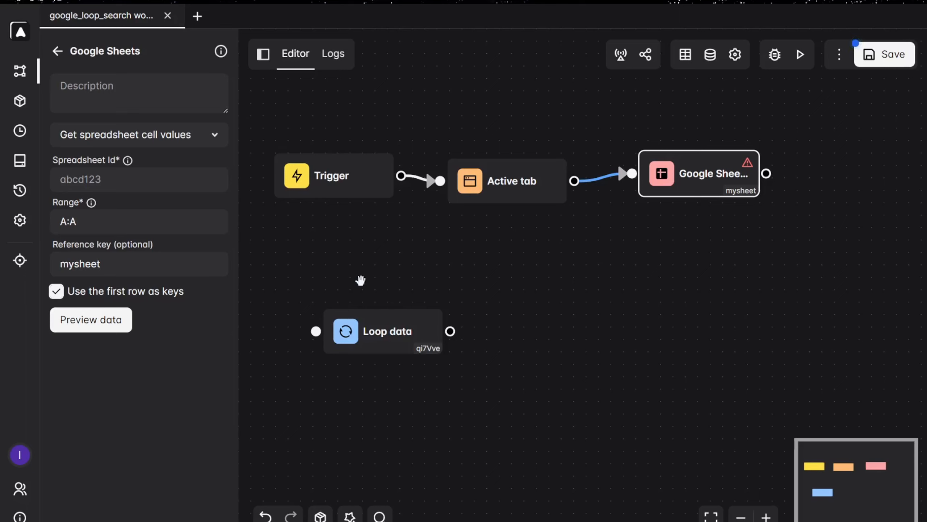
Step: Copy the spreadsheet ID from the Test_Demo sheet's URL and paste it as the Google Sheets block's spreadsheet ID in Automa
key("alt+Tab")
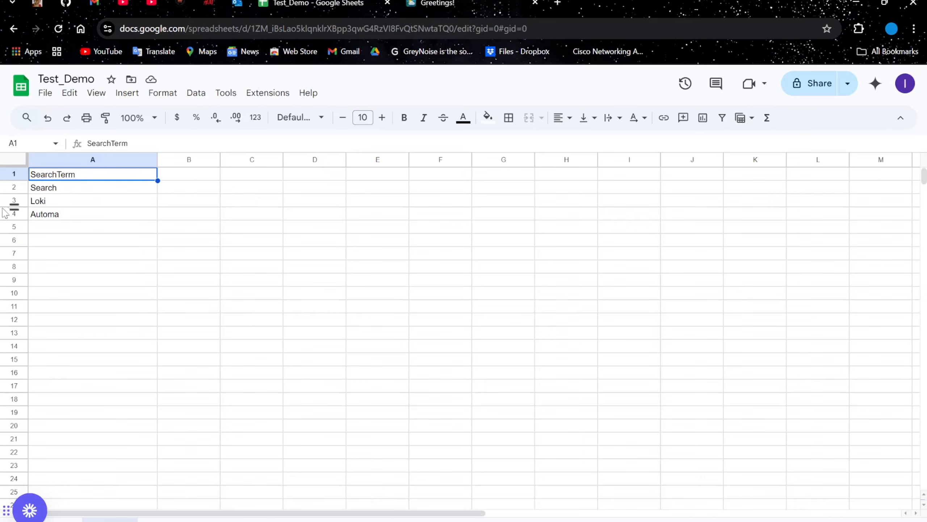
key("alt+Tab")
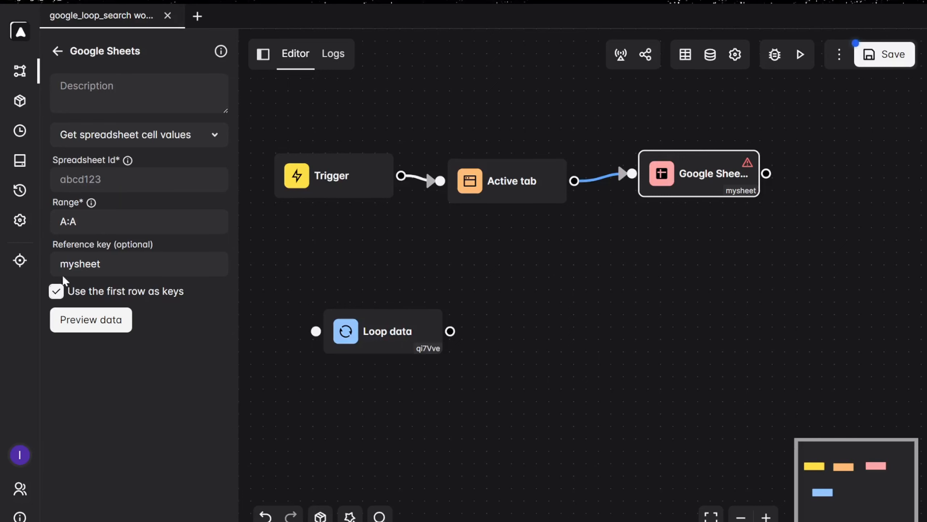
left_click(171, 178)
key("alt+Tab")
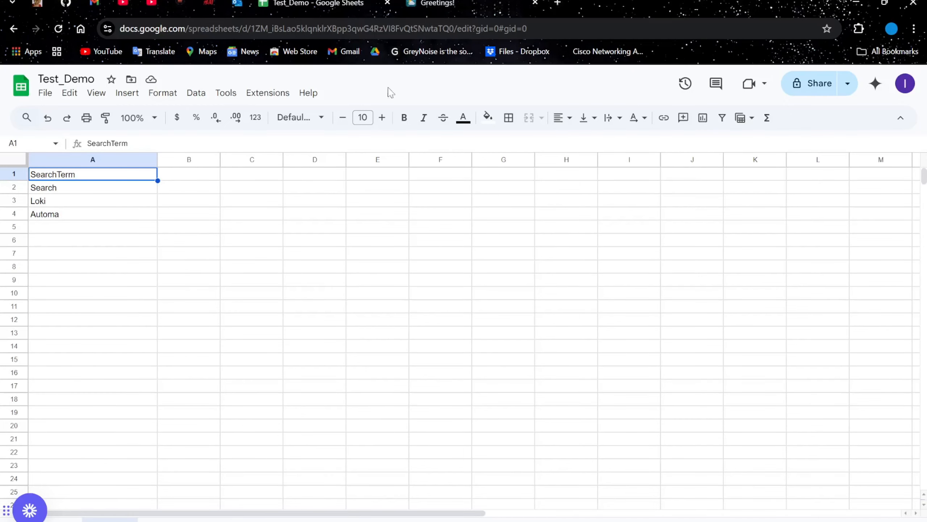
left_click(625, 31)
left_click(625, 32)
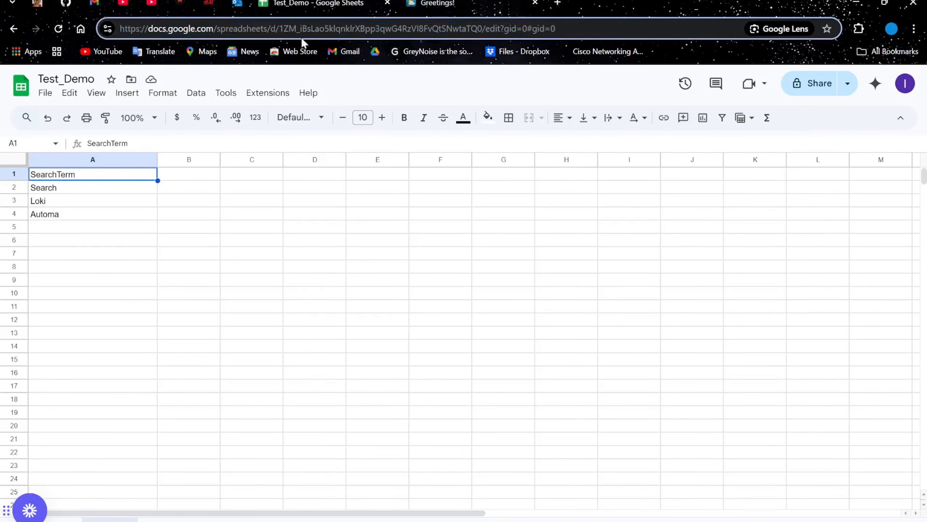
left_click_drag(279, 28, 483, 7)
key("ctrl+c")
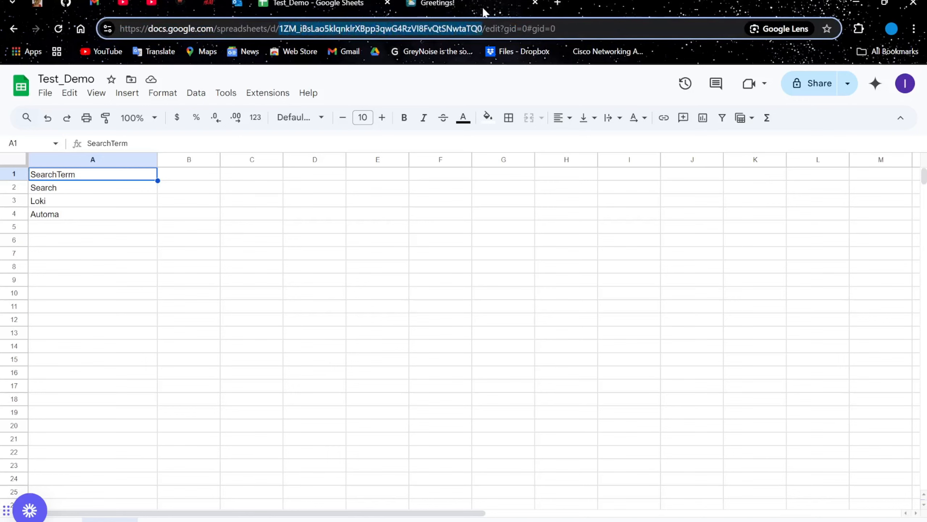
key("alt+Tab")
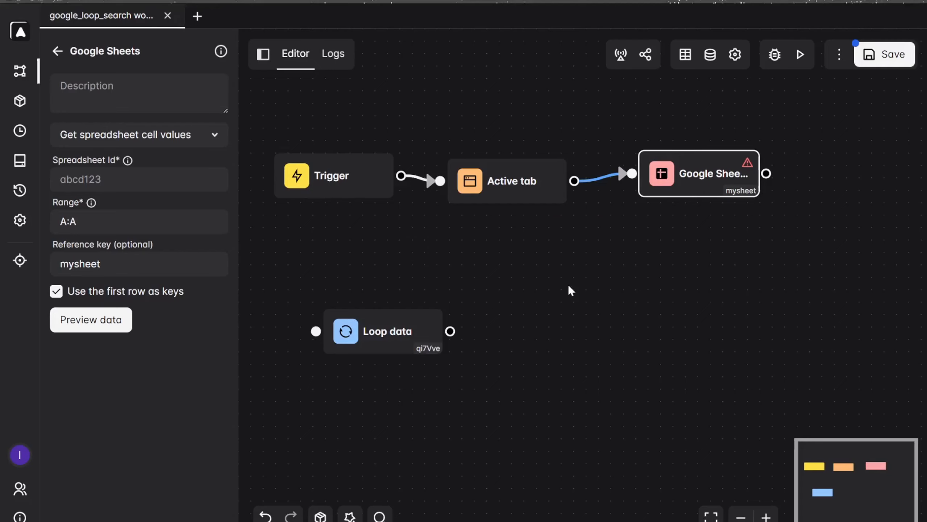
left_click(118, 174)
key("ctrl+v")
Step: Share the Test_Demo spreadsheet with anyone with the link as Editor, then return to the Automa workflow
key("alt+Tab")
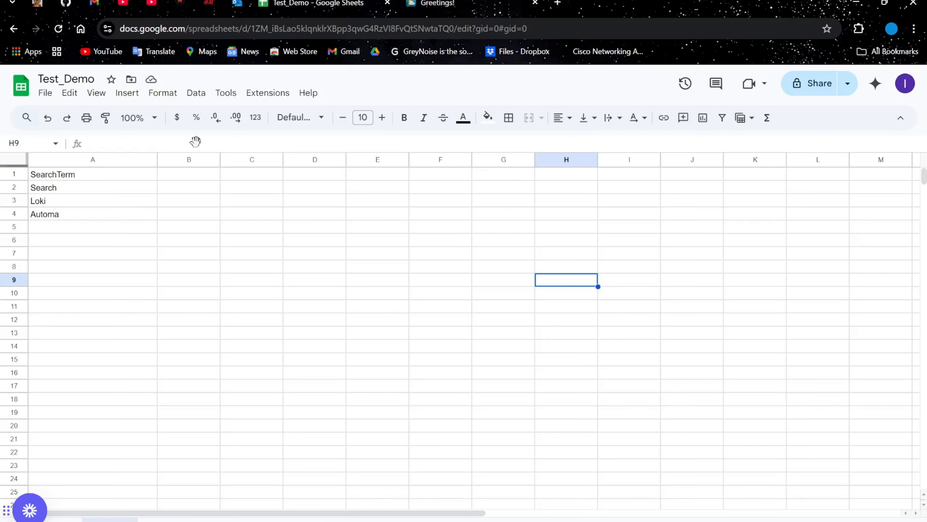
left_click(798, 88)
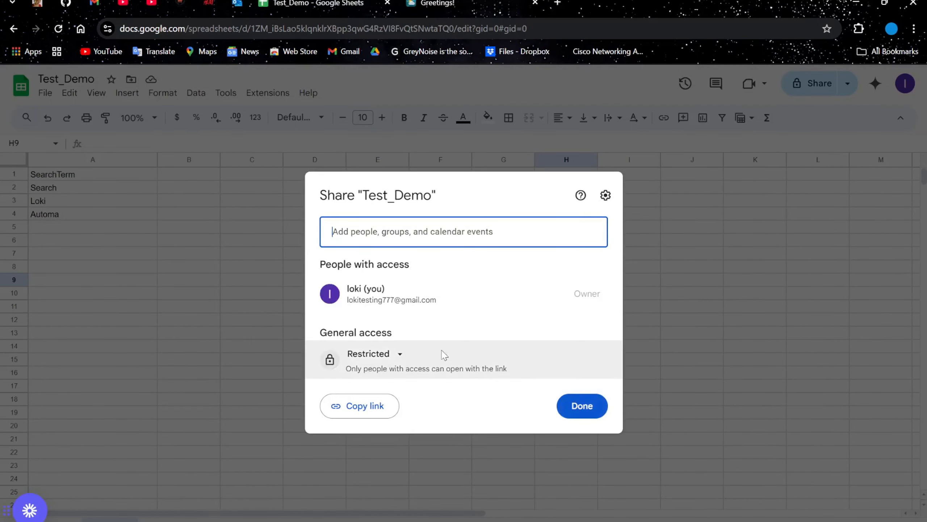
left_click(380, 354)
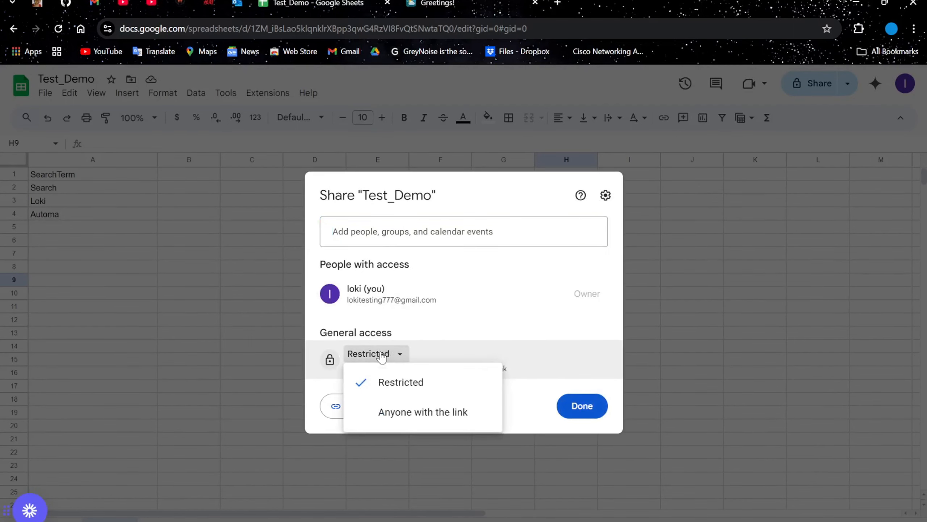
left_click(437, 416)
left_click(580, 360)
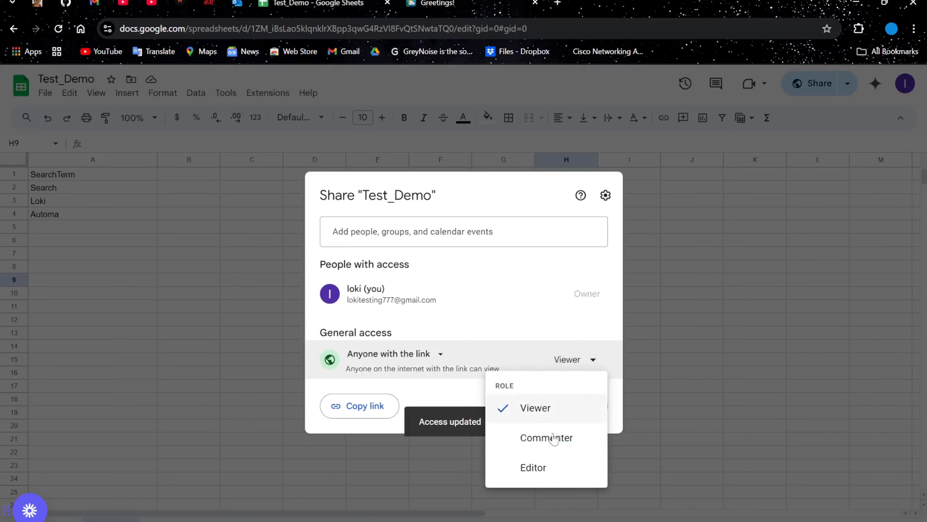
left_click(534, 468)
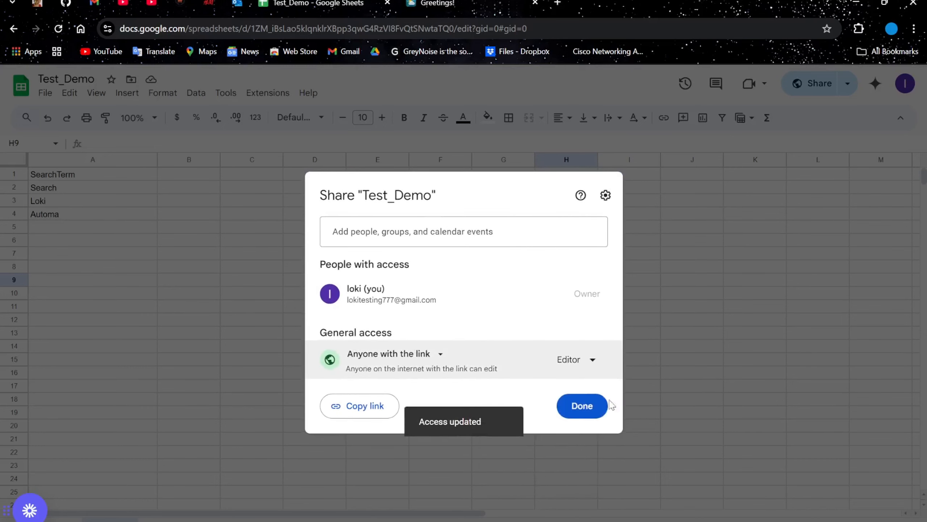
left_click(601, 405)
key("alt+Tab")
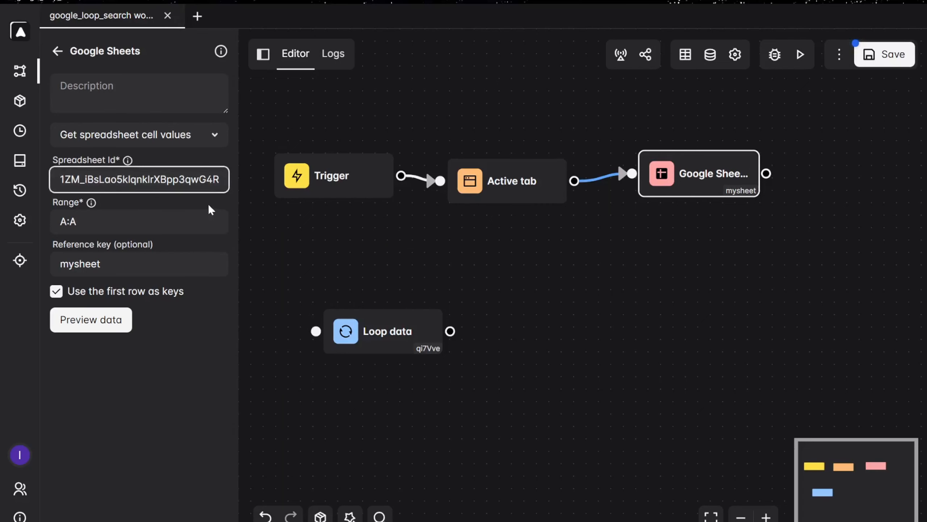
left_click(81, 383)
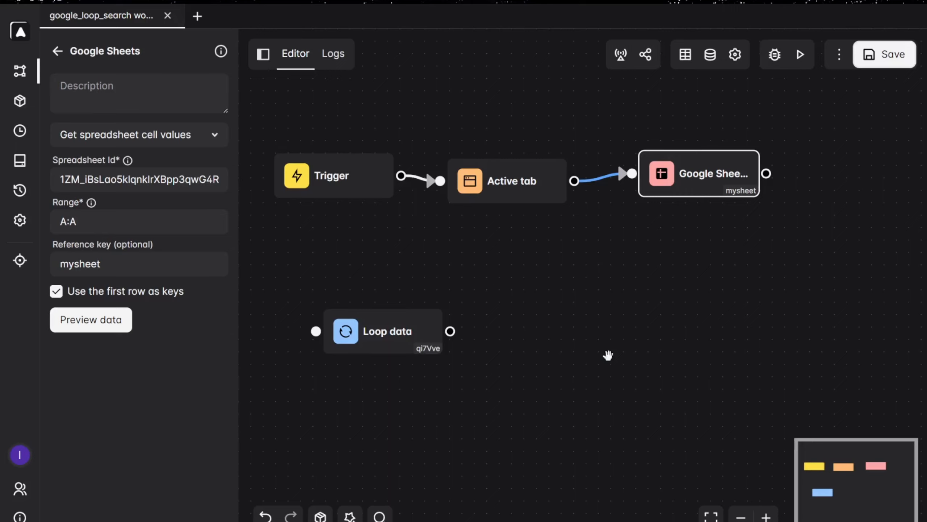
left_click(8, 227)
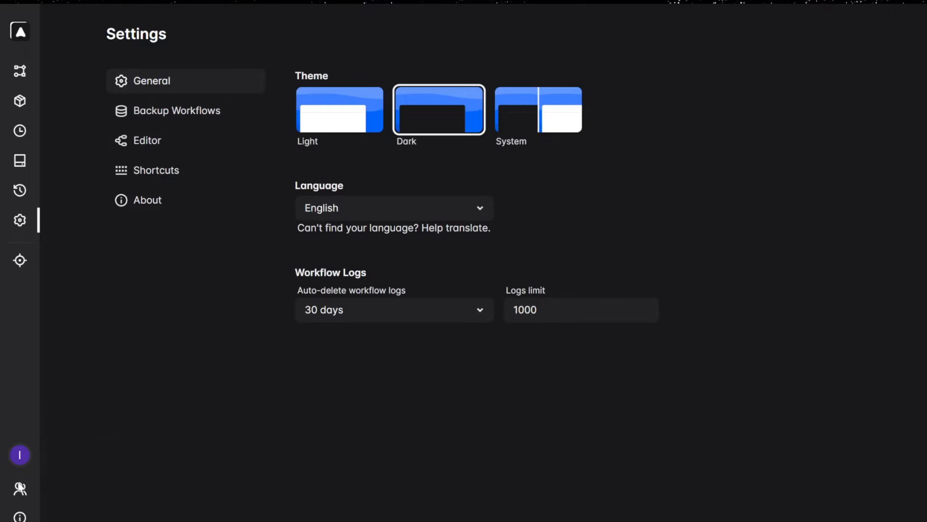
left_click(19, 100)
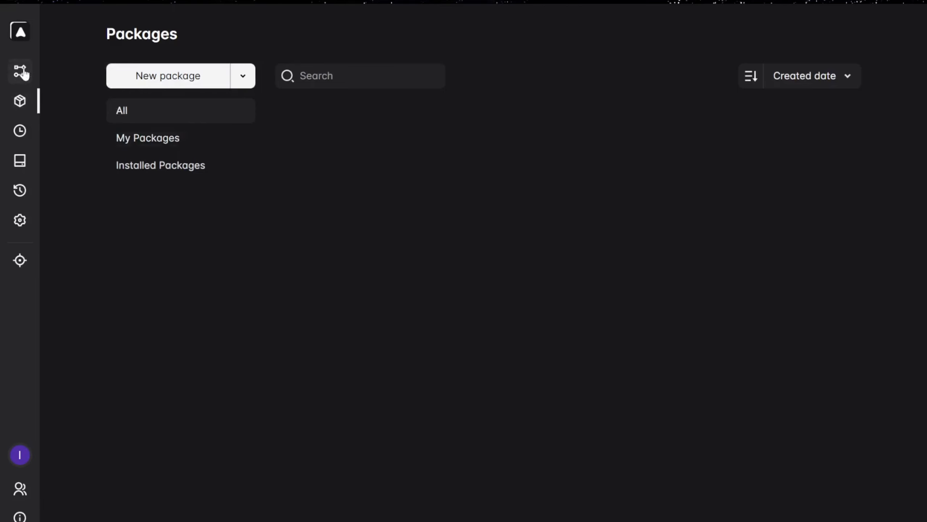
left_click(18, 75)
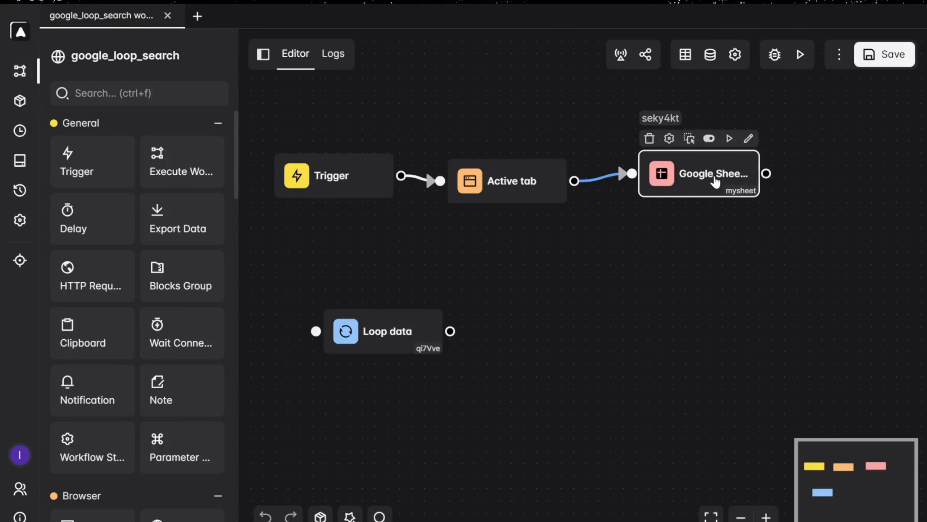
Step: Switch to the browser, search Google for "googlesheet integration automa" and look through the results
key("alt+Tab")
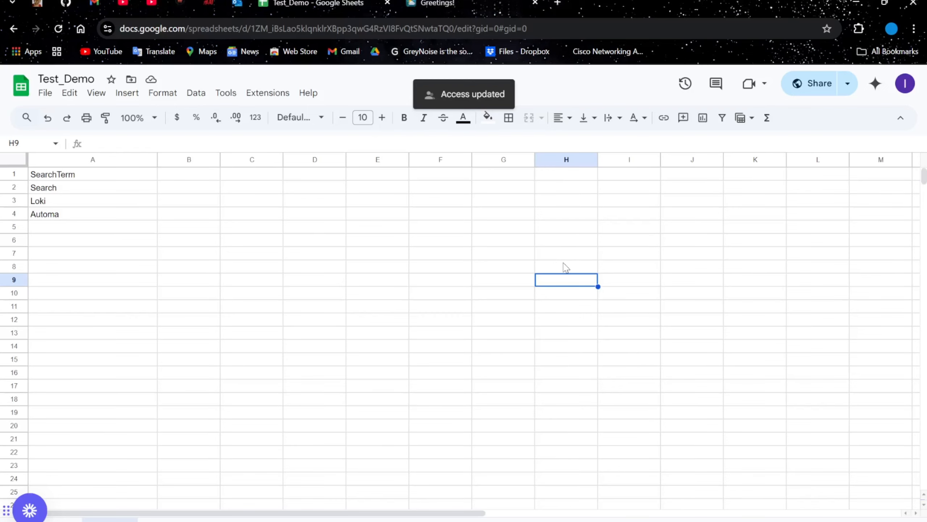
left_click(457, 9)
left_click(461, 27)
type("googlesheet i")
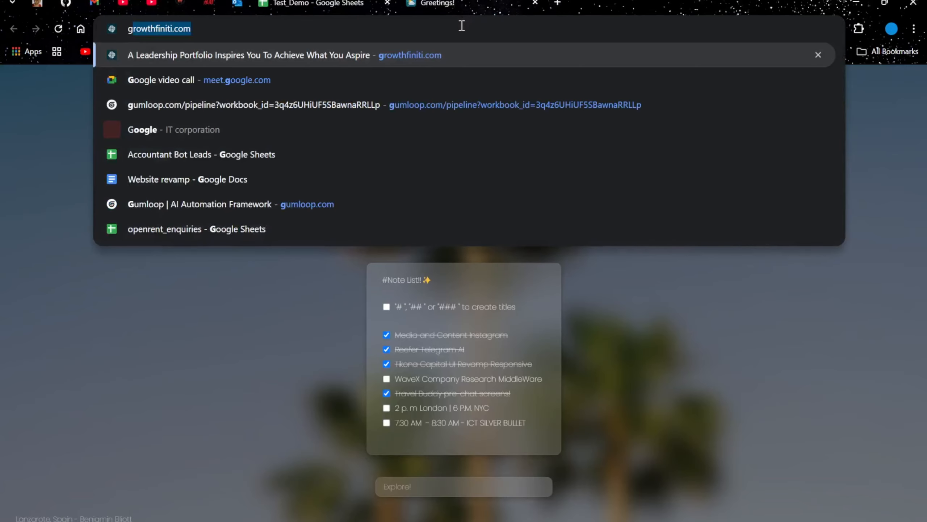
type("nteg")
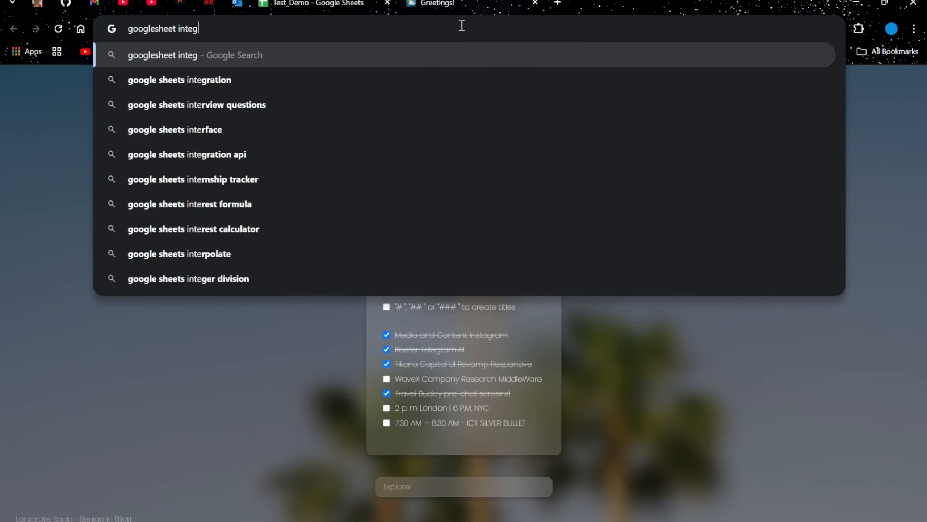
type("ration automa")
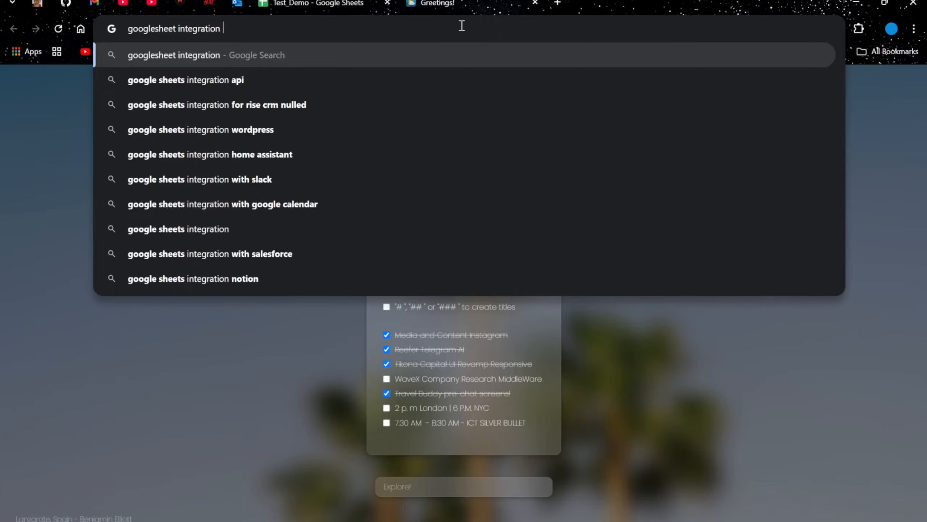
key("Return")
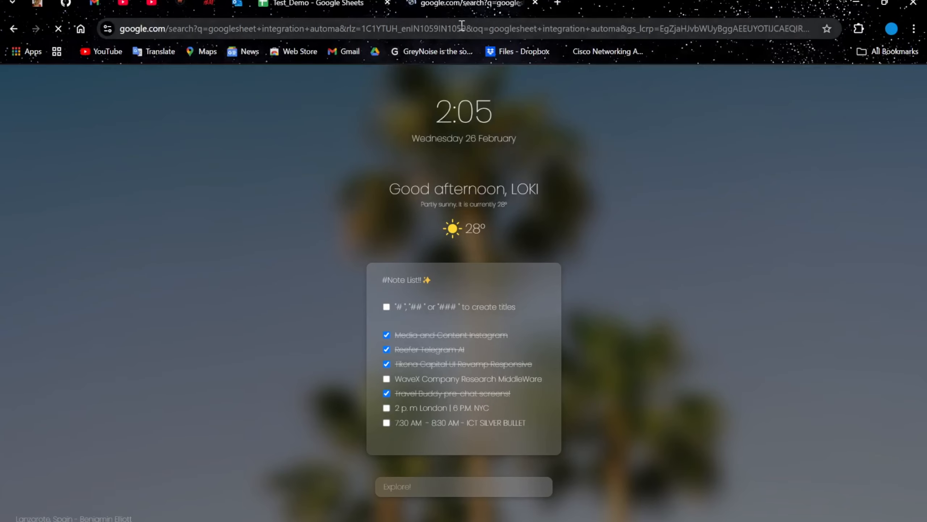
scroll(294, 328, "down", 10)
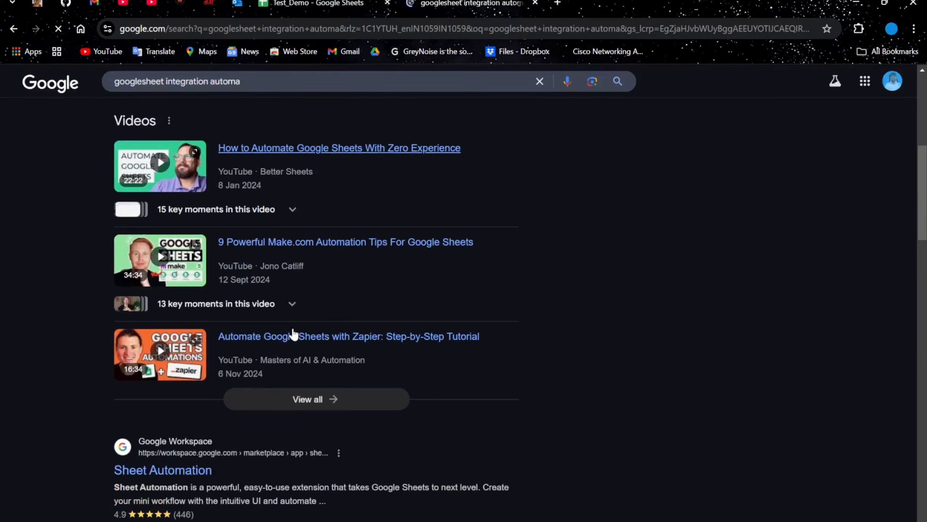
scroll(298, 374, "down", 13)
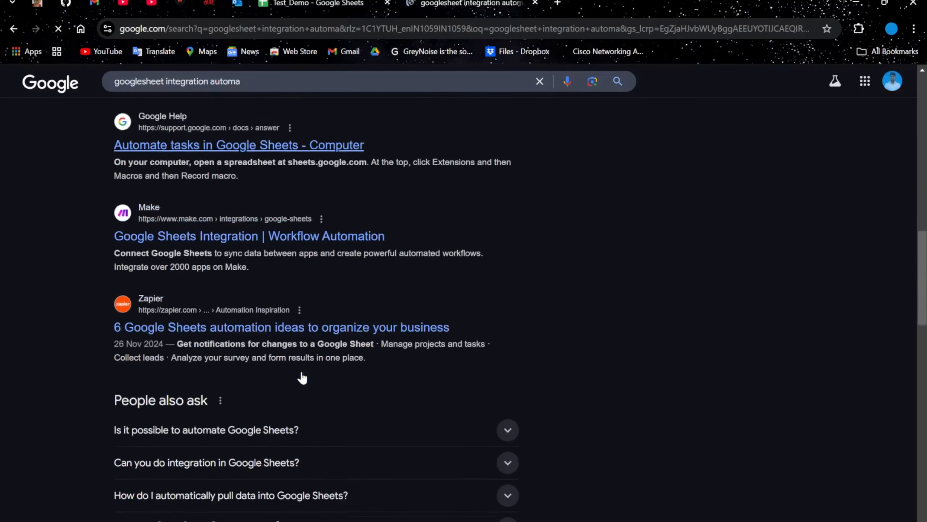
Step: Search Google again for "googlesheet integration Automa" and look through the results for Automa documentation
scroll(211, 420, "up", 20)
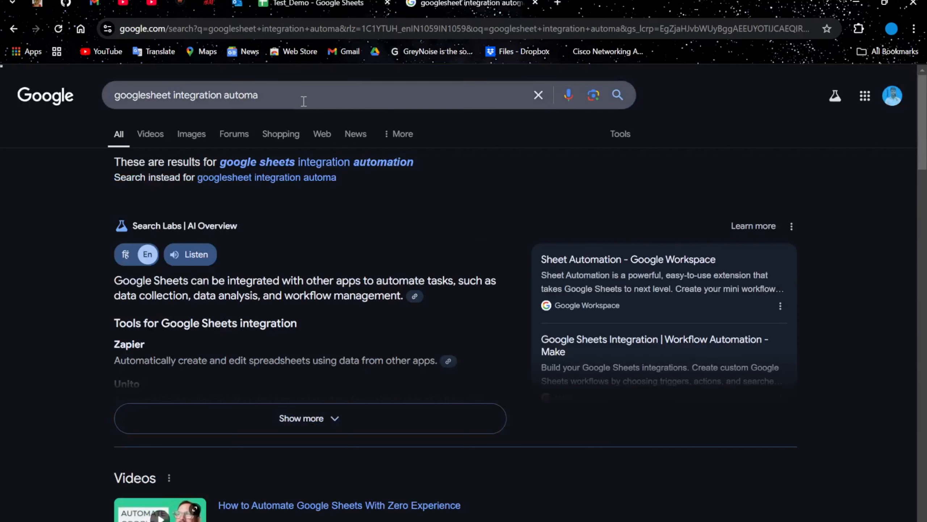
left_click(303, 98)
key("BackSpace")
key("BackSpace")
key("BackSpace")
key("BackSpace")
key("BackSpace")
key("BackSpace")
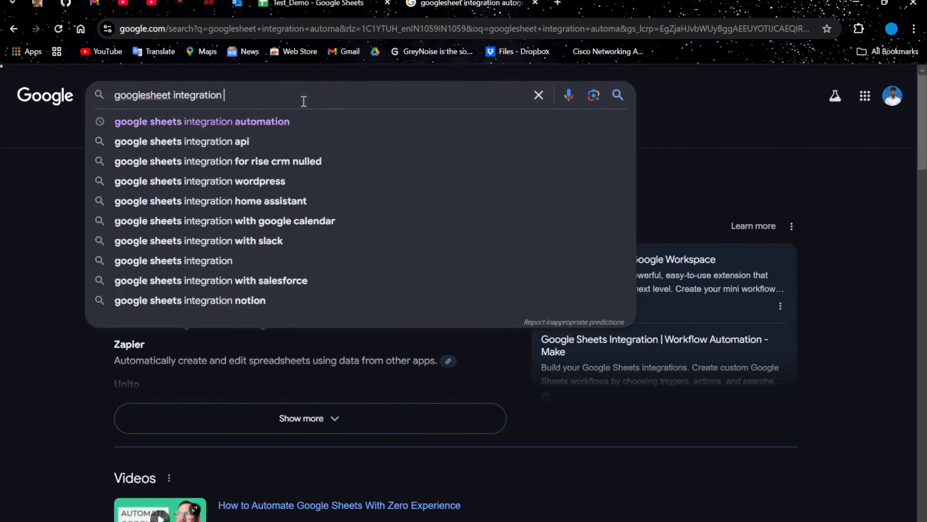
type("Automa")
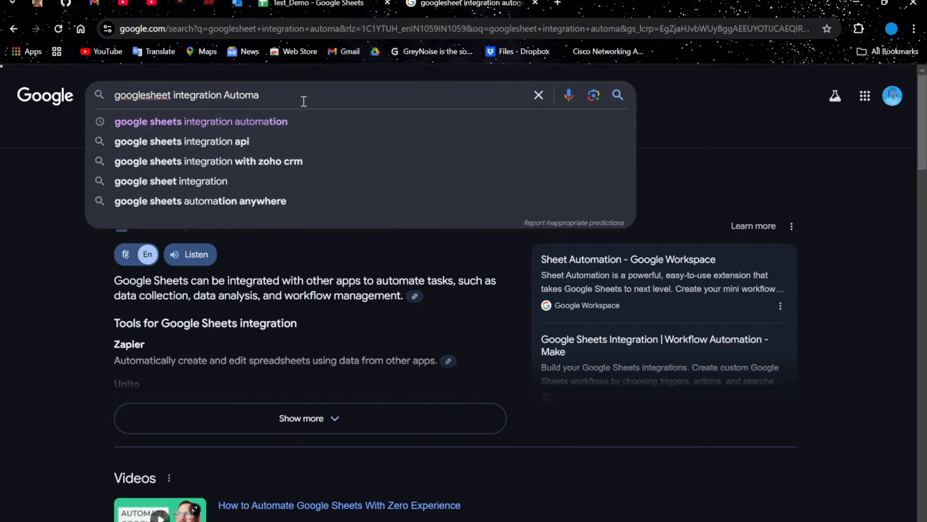
key("Return")
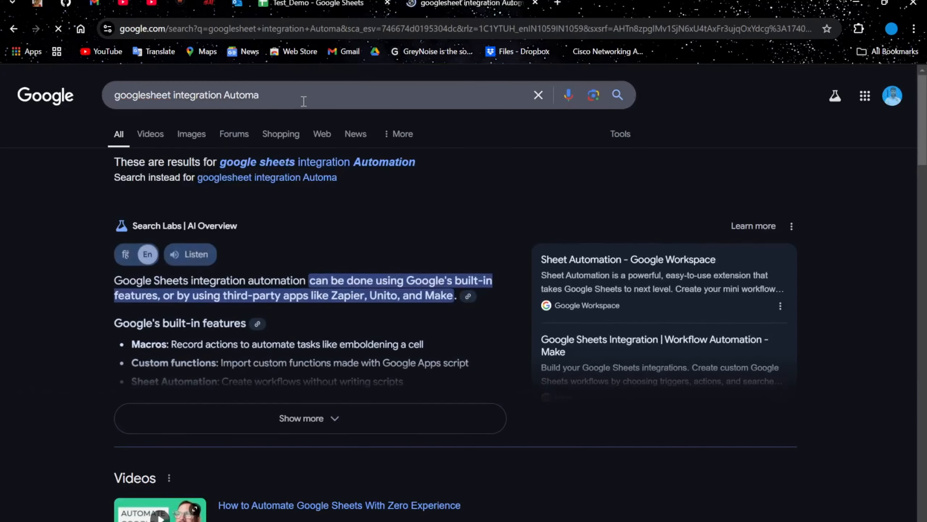
scroll(315, 333, "down", 12)
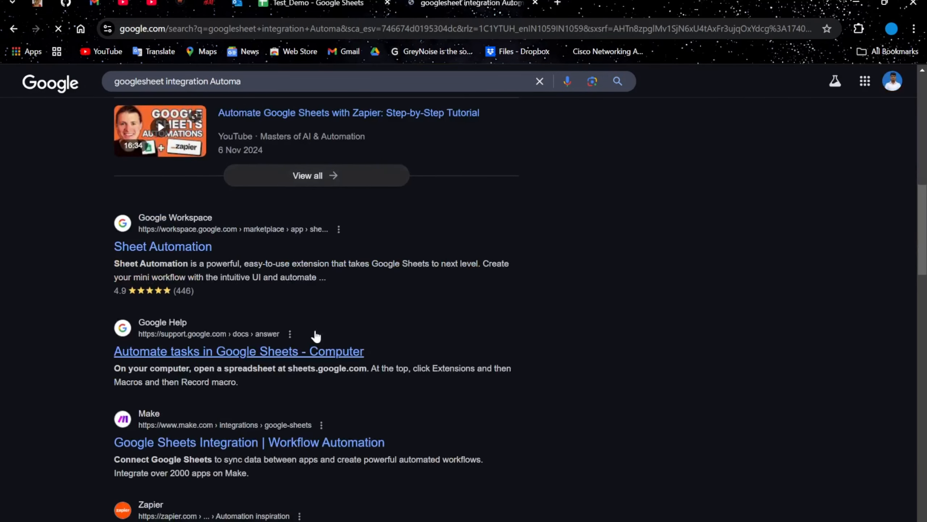
scroll(316, 336, "down", 10)
scroll(316, 336, "up", 20)
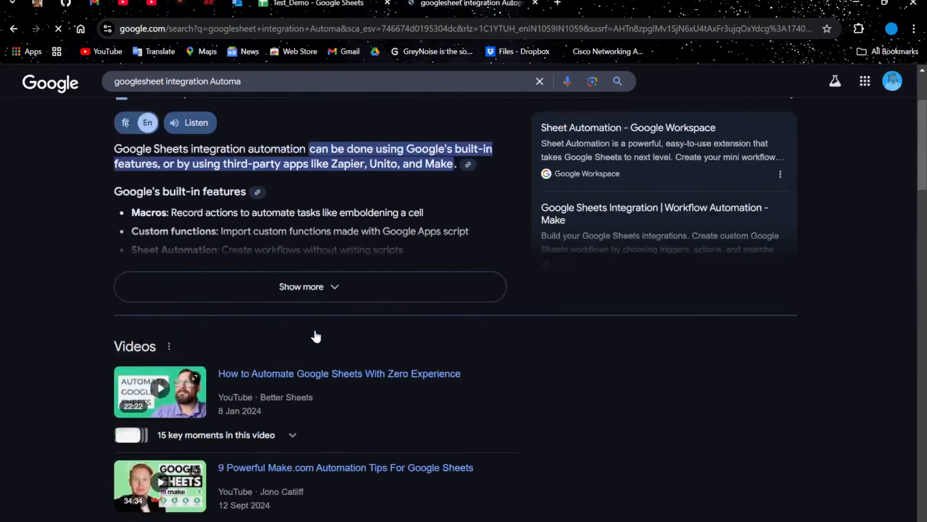
Step: Open the Google Sheets block's documentation from Automa, read its spreadsheet access, ID, range and value sections, then return to the workflow
left_click(337, 2)
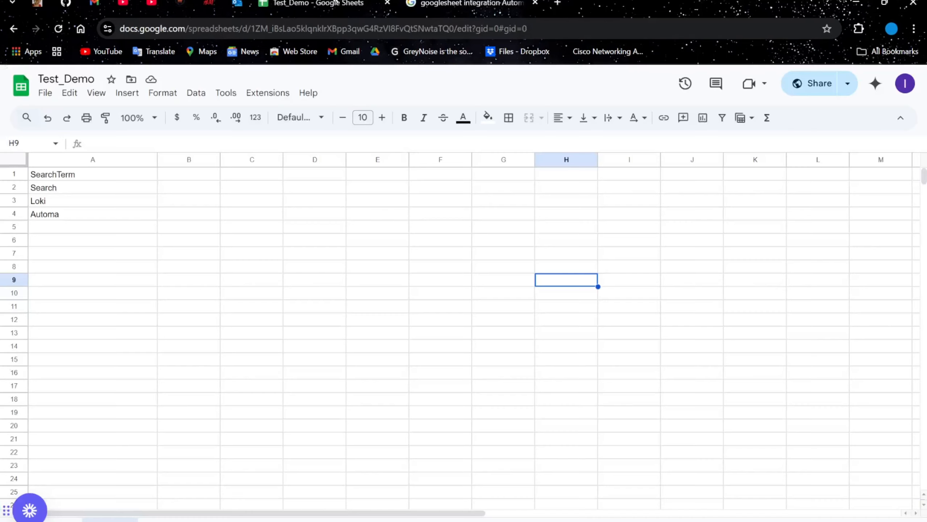
key("alt+Tab")
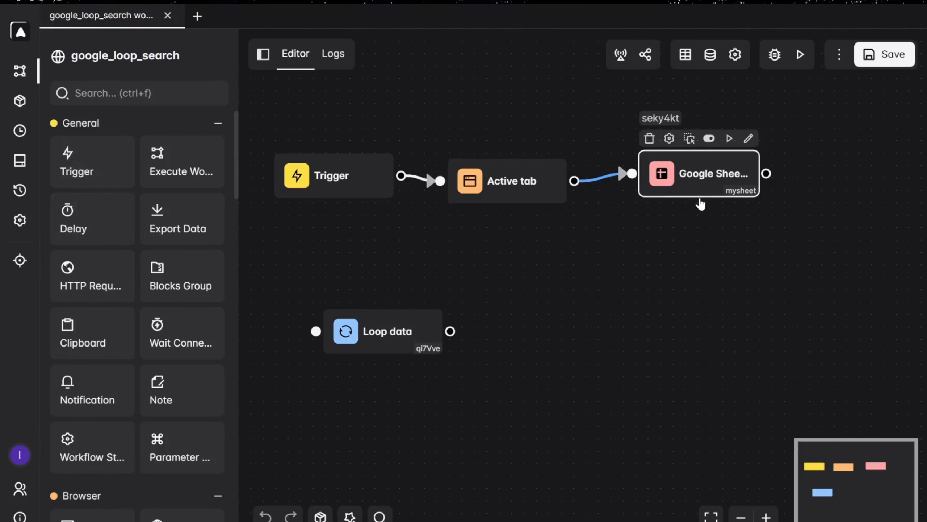
double_click(731, 189)
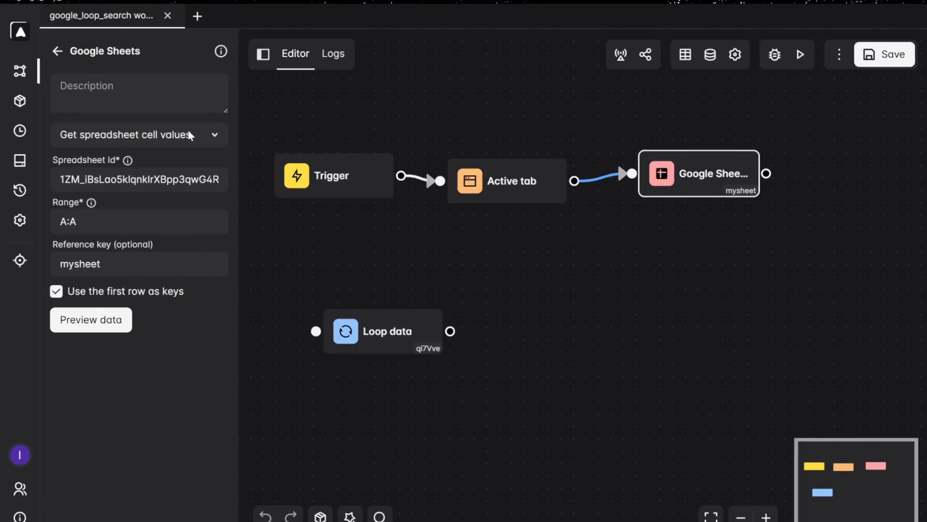
left_click(222, 51)
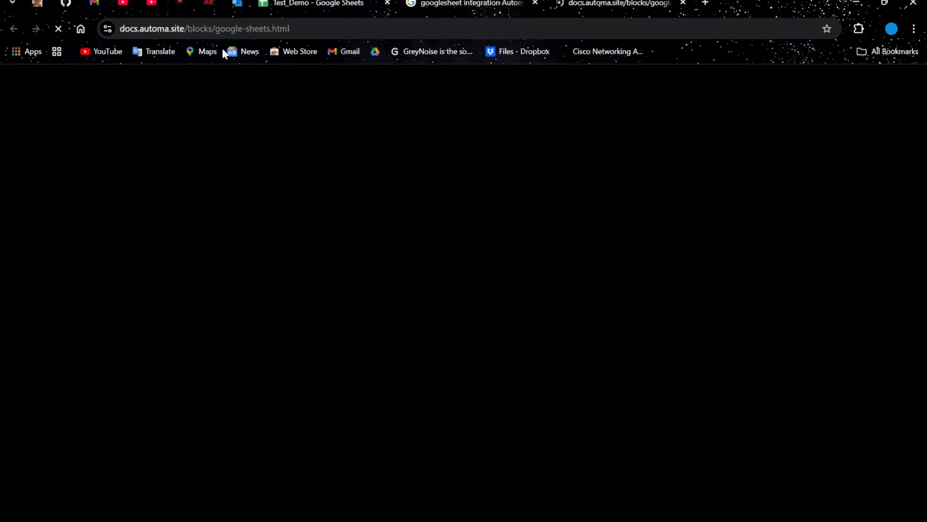
scroll(375, 297, "down", 3)
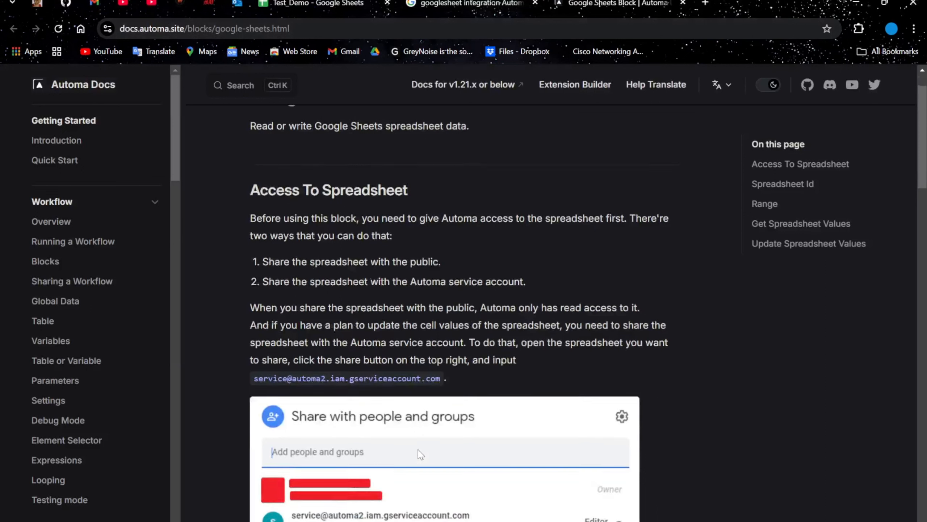
scroll(574, 294, "down", 15)
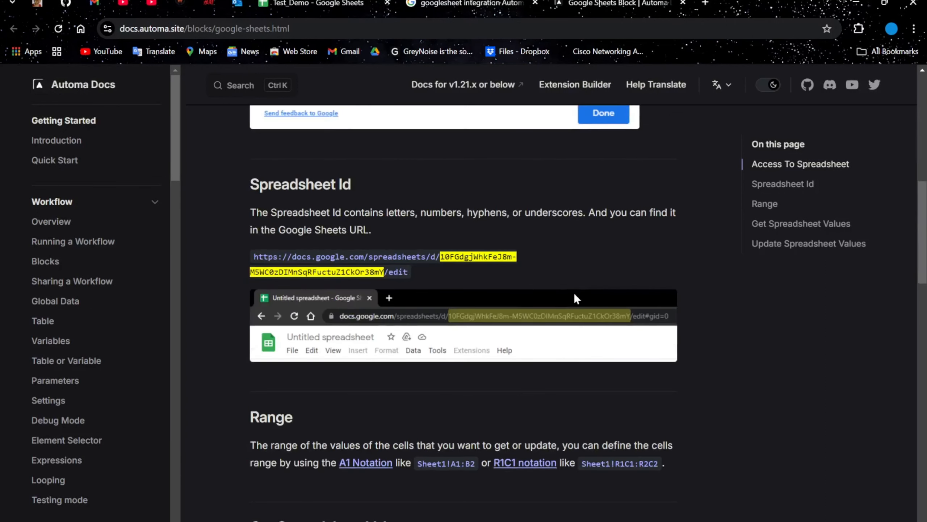
scroll(368, 327, "down", 12)
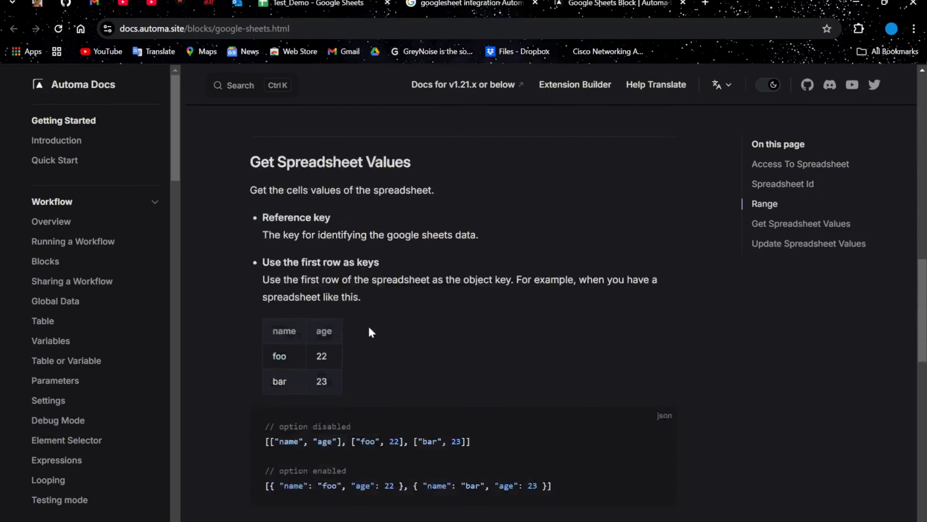
scroll(427, 371, "down", 15)
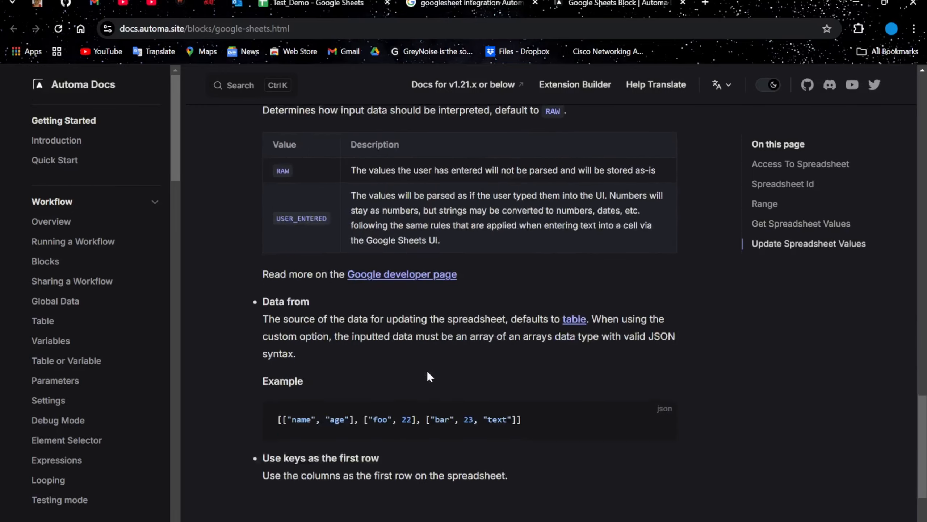
scroll(428, 373, "up", 7)
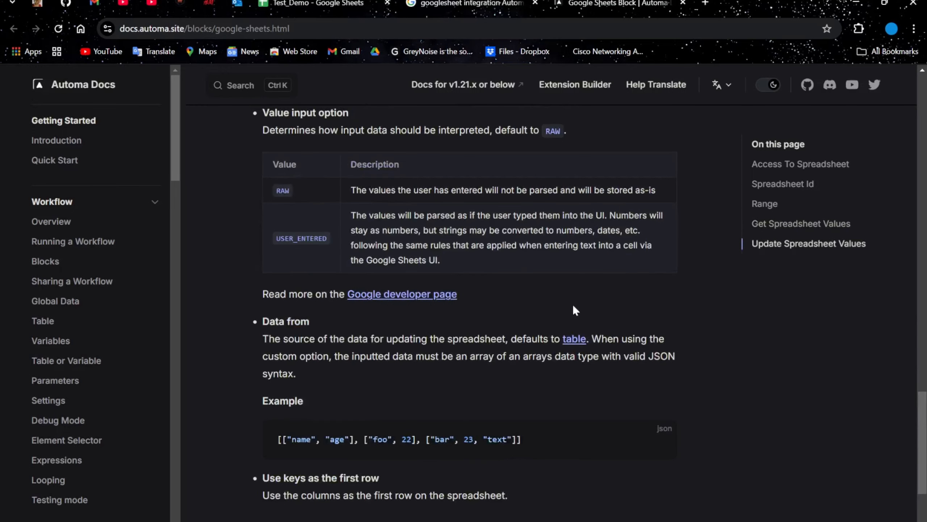
scroll(431, 343, "up", 20)
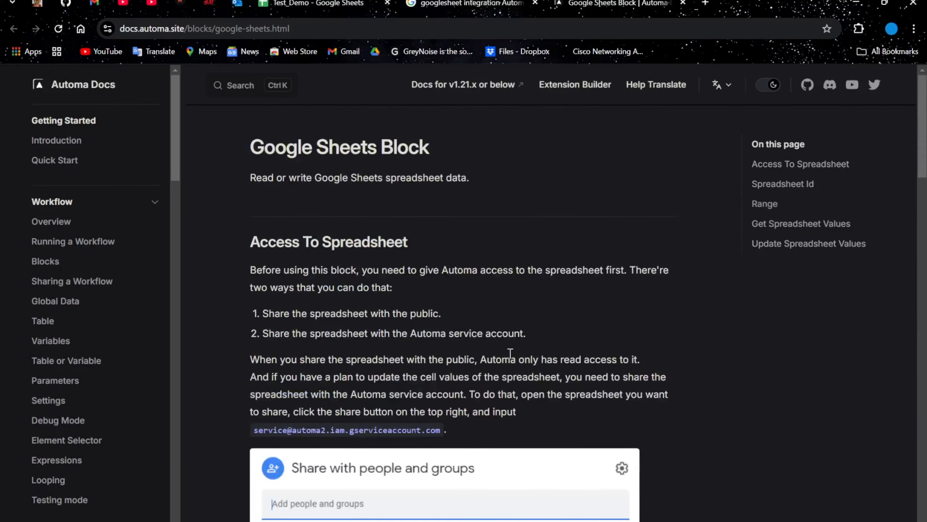
scroll(510, 353, "down", 4)
scroll(510, 353, "up", 4)
left_click(318, 3)
key("alt+Tab")
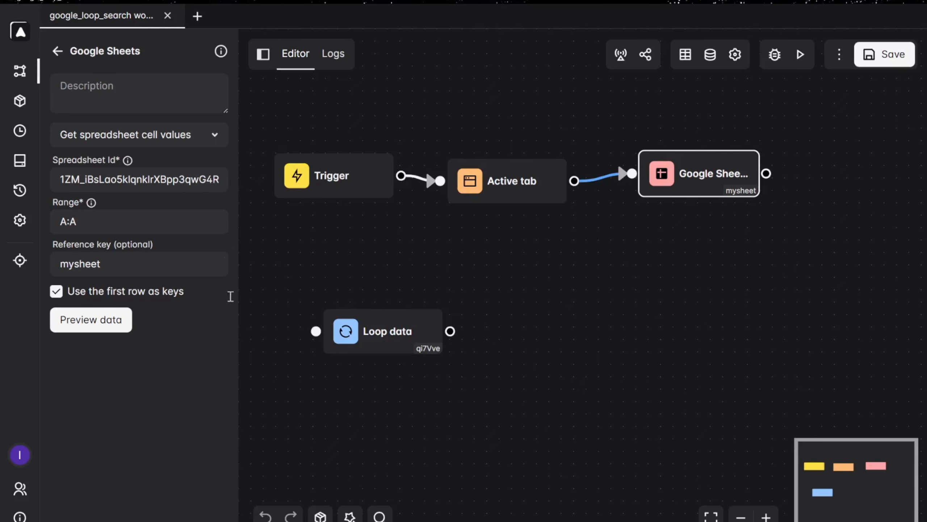
Step: Connect the Google Sheets block's output to the Loop data block and move the Loop data block up beneath the Trigger
left_click(120, 264)
left_click(380, 344)
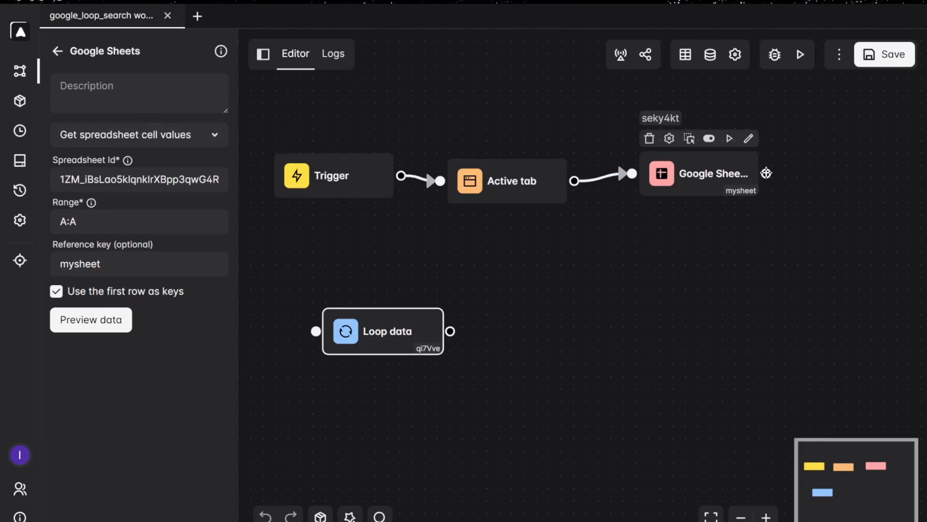
left_click_drag(766, 173, 316, 331)
left_click_drag(401, 336, 376, 288)
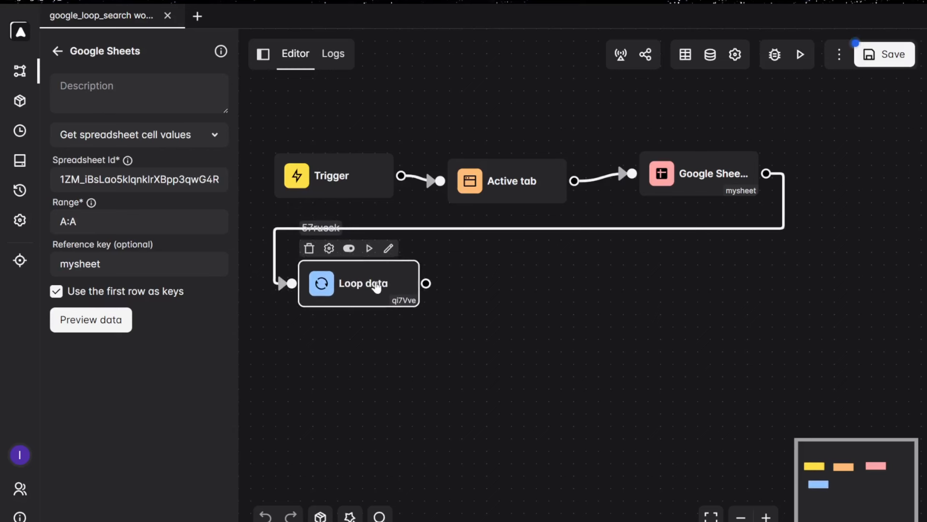
Step: Copy the Google Sheets block's reference key and set the Loop data block to loop through Google Sheets with reference key mysheet
double_click(212, 262)
key("ctrl+c")
left_click(399, 400)
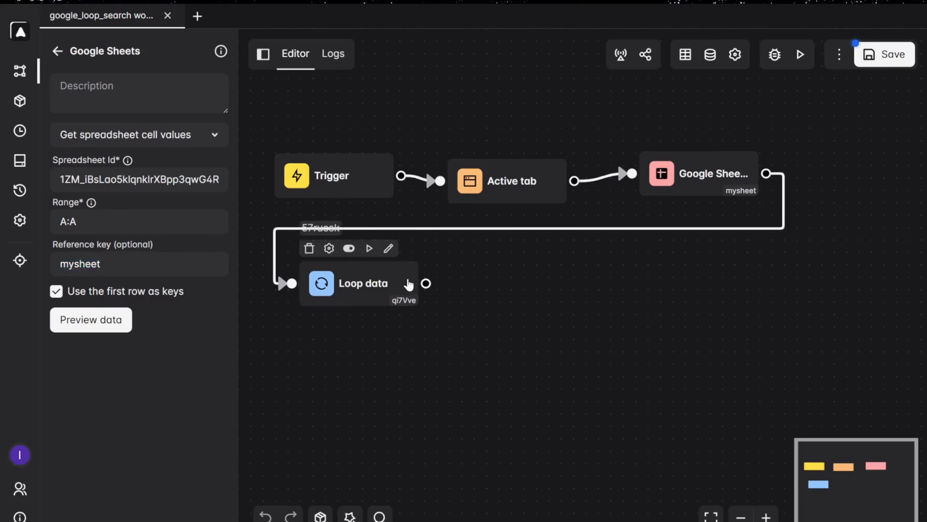
left_click(407, 284)
left_click(388, 250)
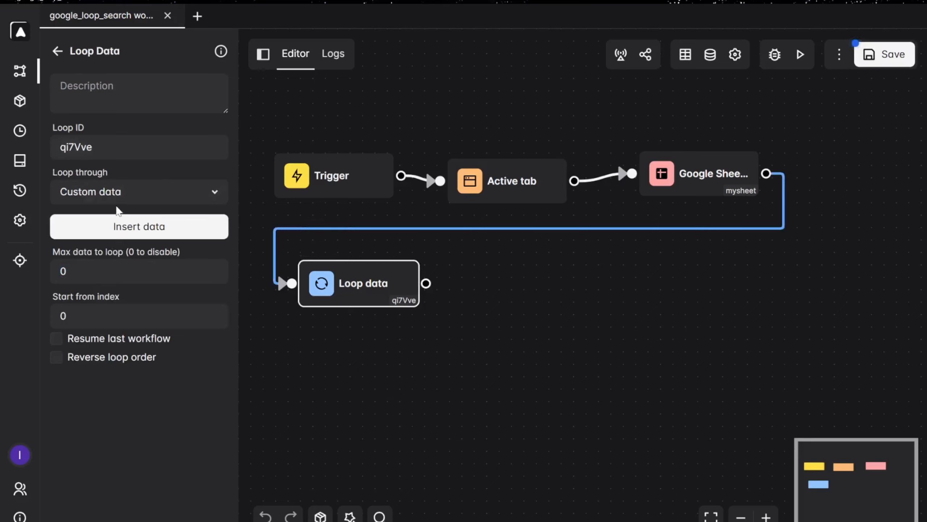
left_click(122, 193)
left_click(121, 245)
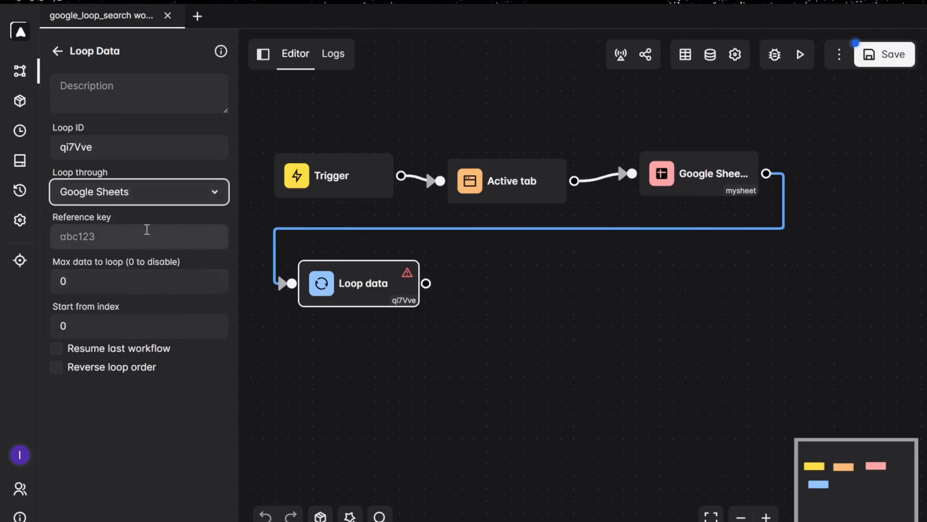
left_click(157, 234)
key("ctrl+v")
Step: Set the Loop data block's maximum data to loop to 5
left_click(122, 281)
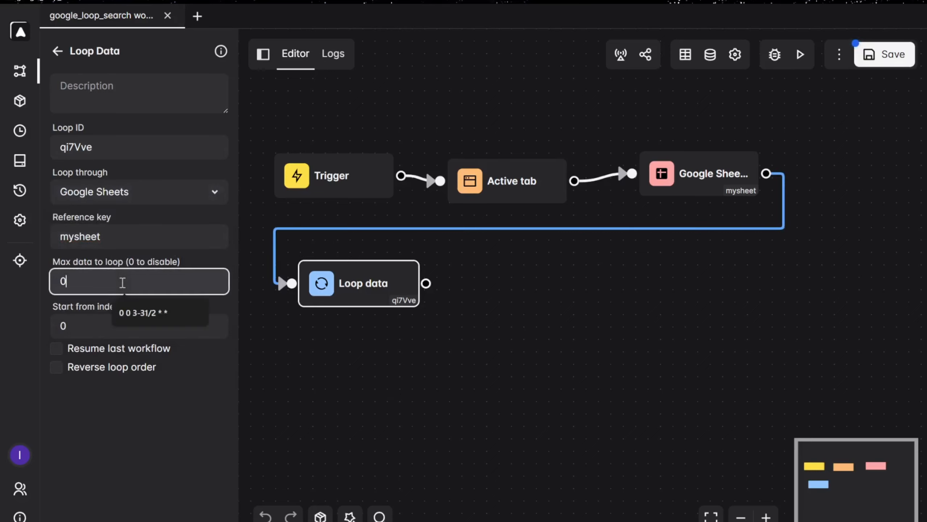
key("BackSpace")
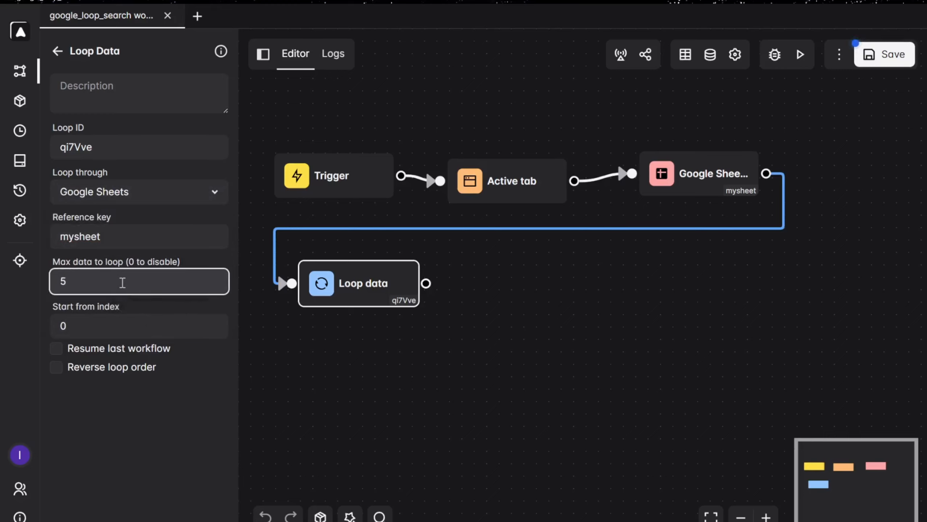
left_click(372, 402)
Step: Copy the Loop data block's Loop ID and save the workflow
double_click(107, 143)
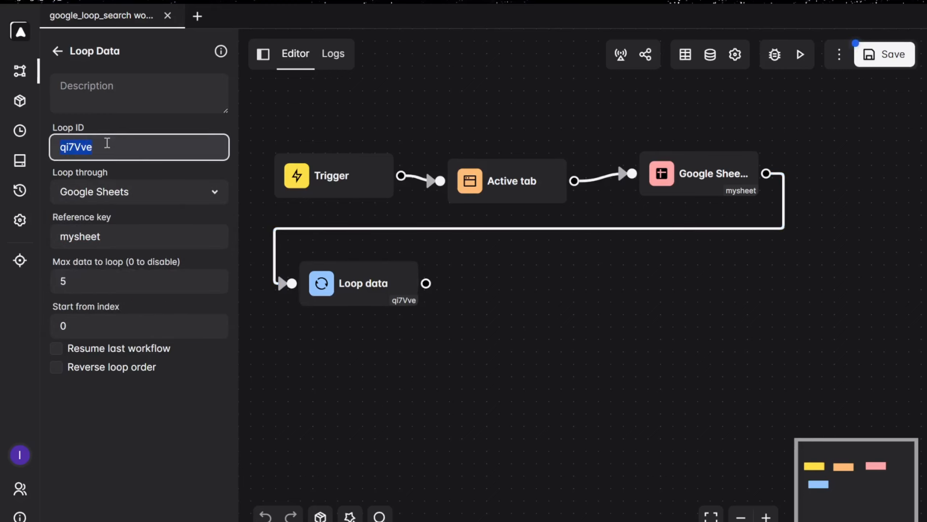
left_click(315, 398)
left_click(891, 61)
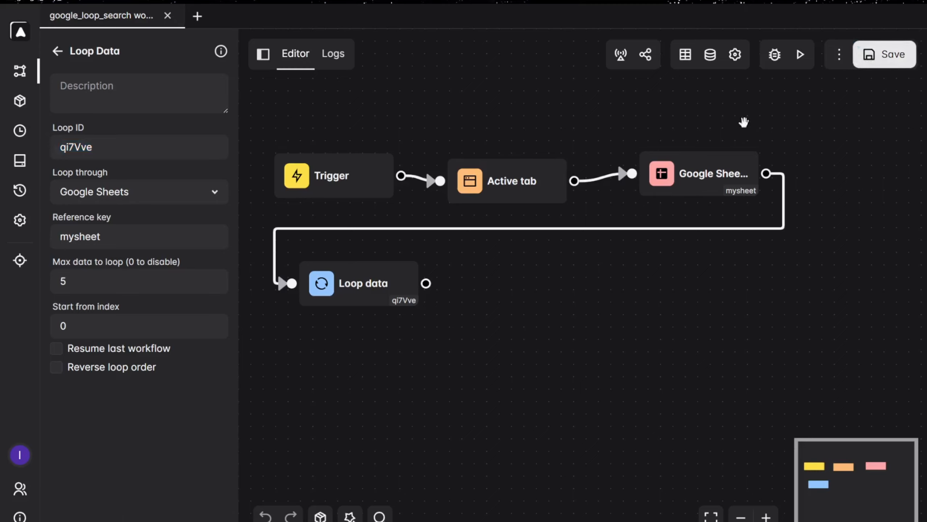
Step: Add a New Tab block beside the Loop data block and connect the Loop data output to it
left_click(58, 51)
left_click(124, 94)
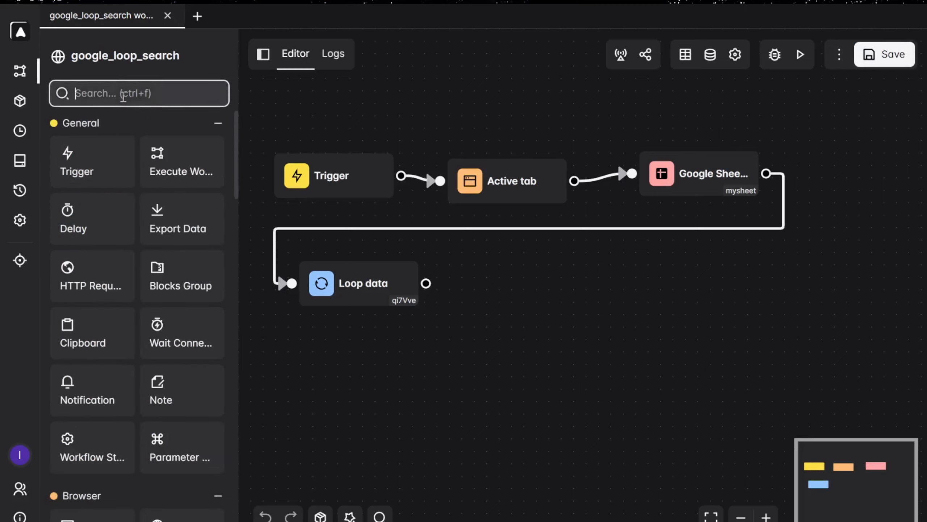
type("new")
left_click_drag(85, 161, 516, 293)
left_click_drag(589, 315, 562, 284)
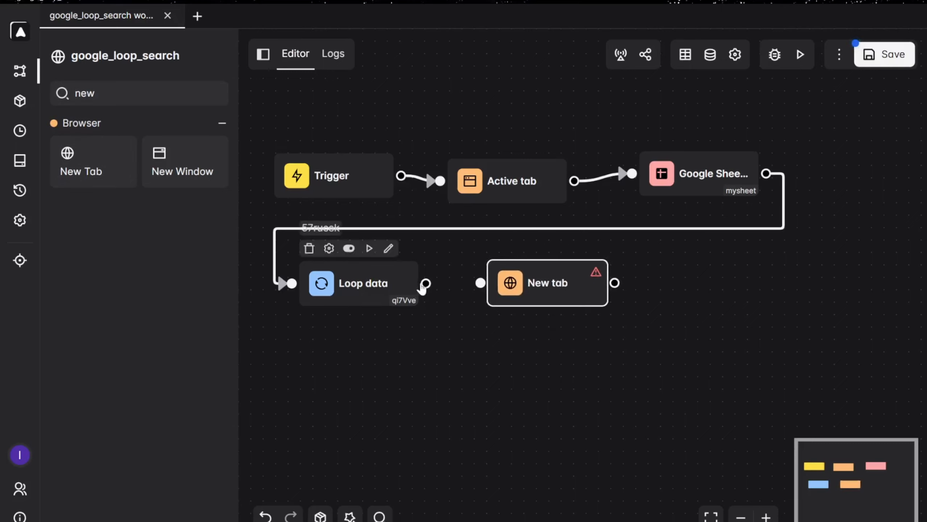
left_click_drag(426, 284, 481, 283)
left_click_drag(543, 289, 546, 301)
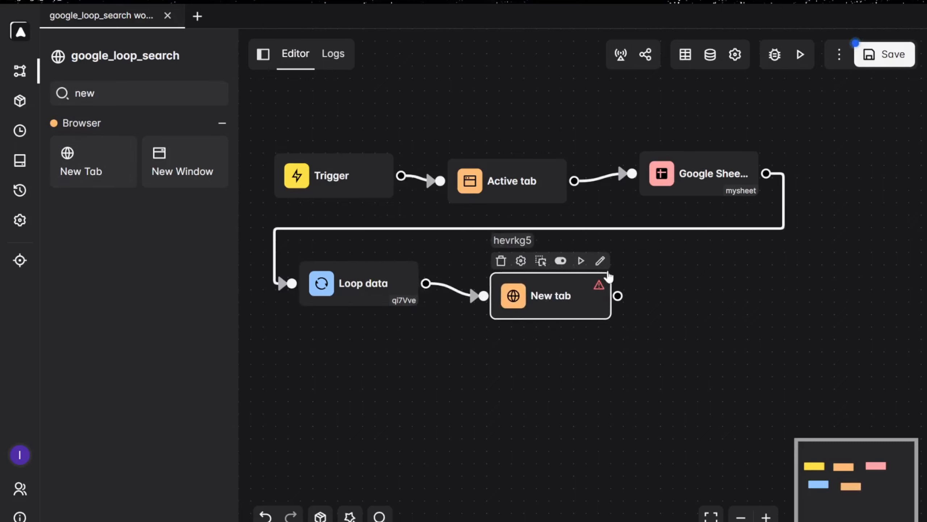
Step: Open the New tab block's settings for its URL, then search Google for "automa" in a new browser tab
left_click(600, 261)
left_click(167, 150)
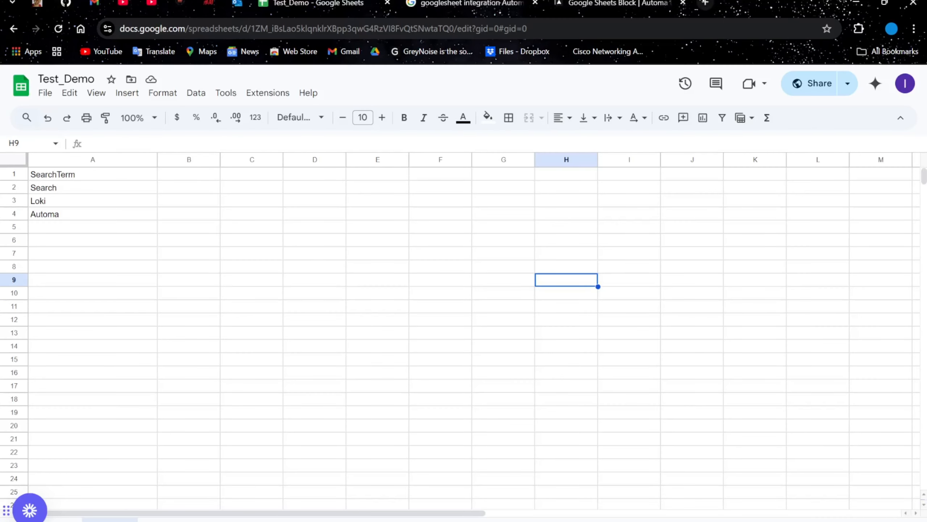
key("ctrl+t")
left_click(493, 33)
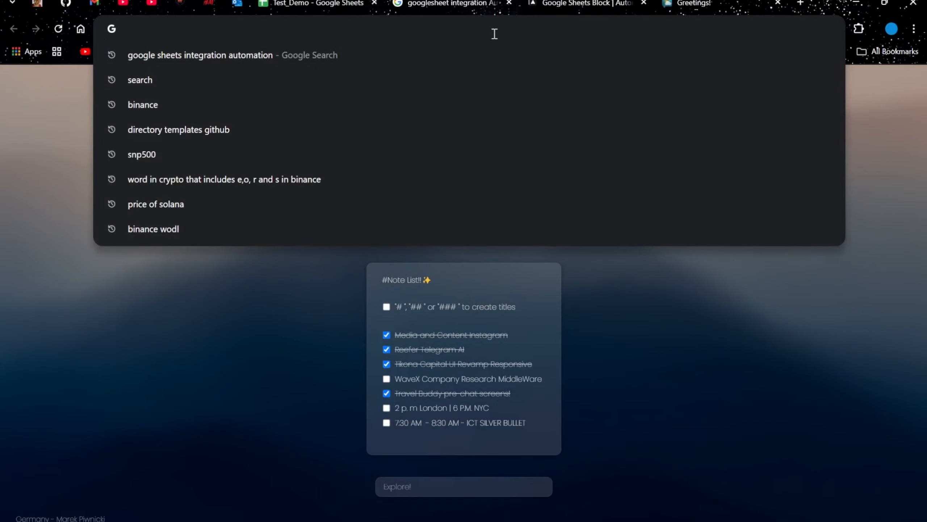
type("automa")
key("Return")
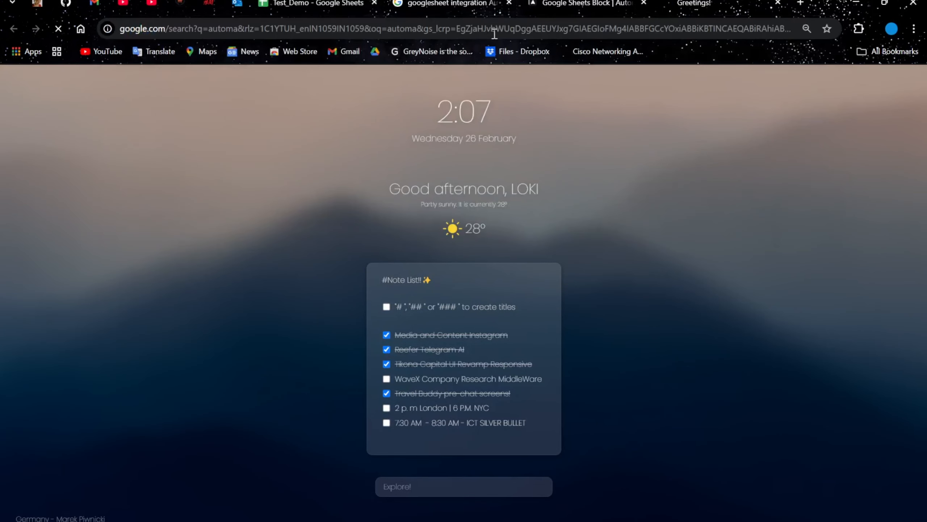
left_click(328, 29)
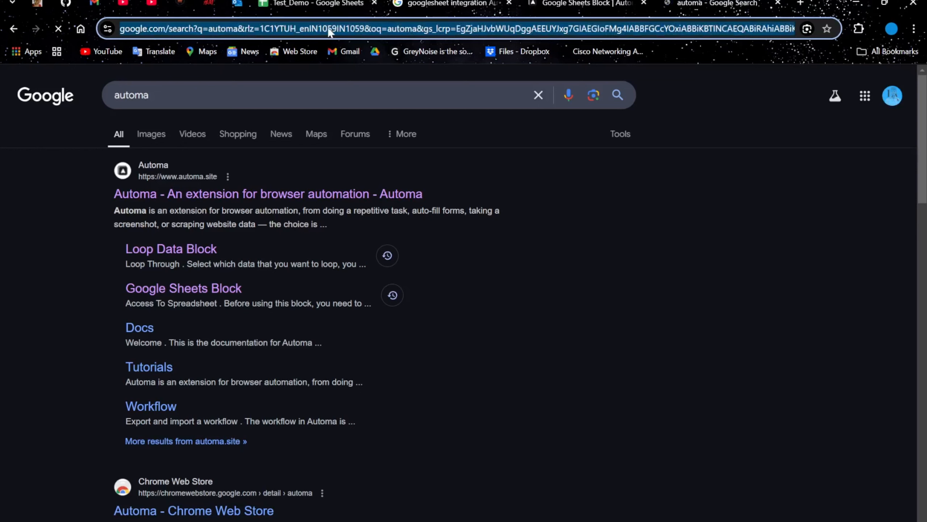
left_click(327, 28)
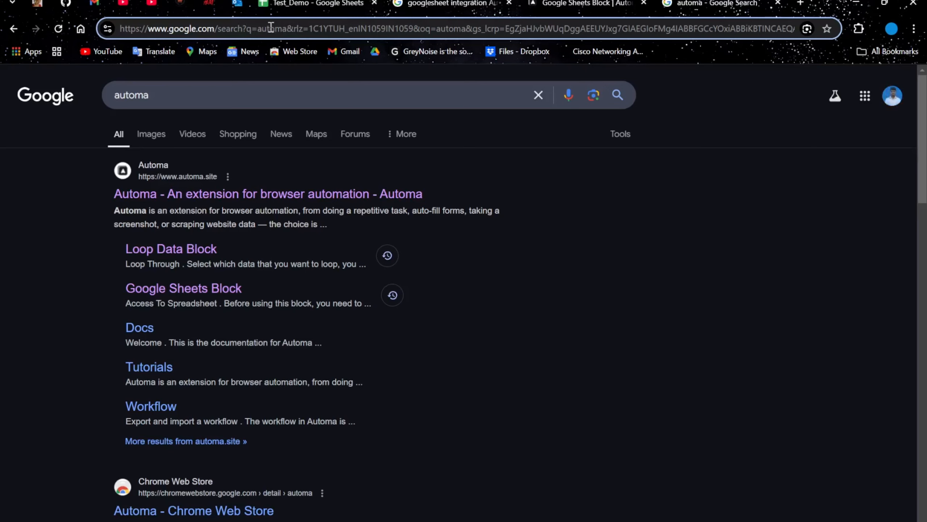
left_click_drag(257, 29, 121, 37)
key("ctrl+c")
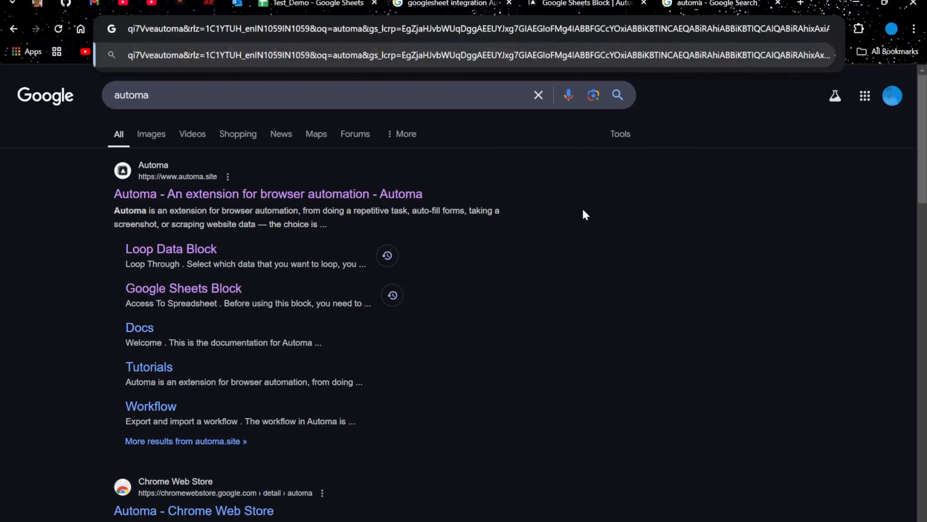
key("alt+Tab")
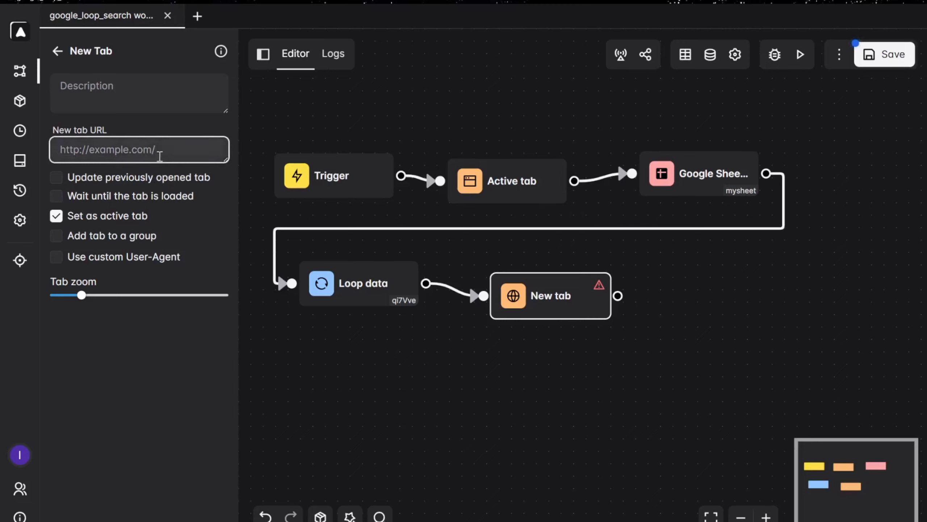
key("ctrl+v")
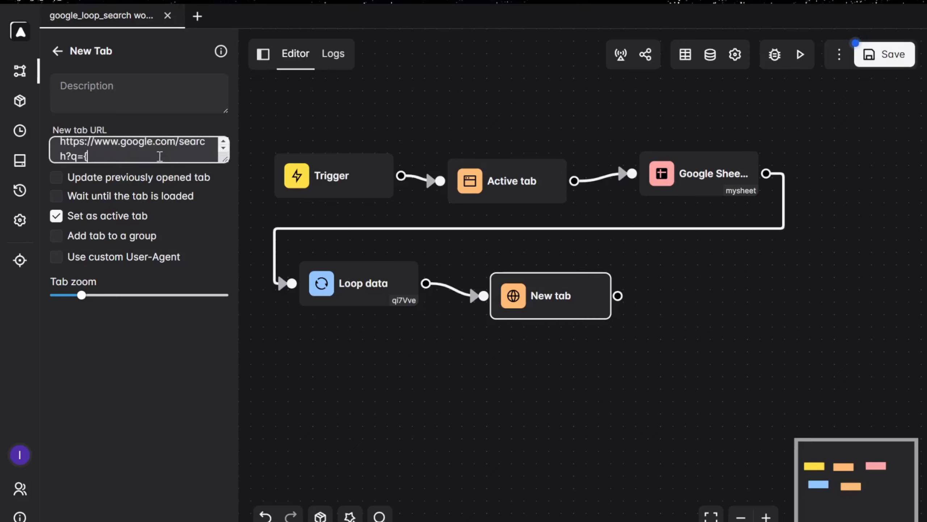
Step: Append the placeholder {{loopData.}} to the end of the New tab URL
type("{{}}")
type("loop")
left_click(111, 190)
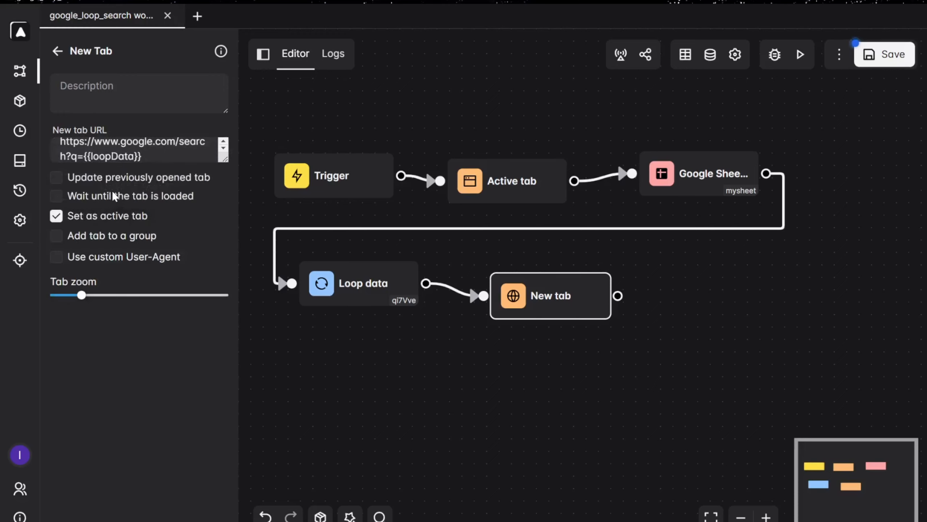
type(".")
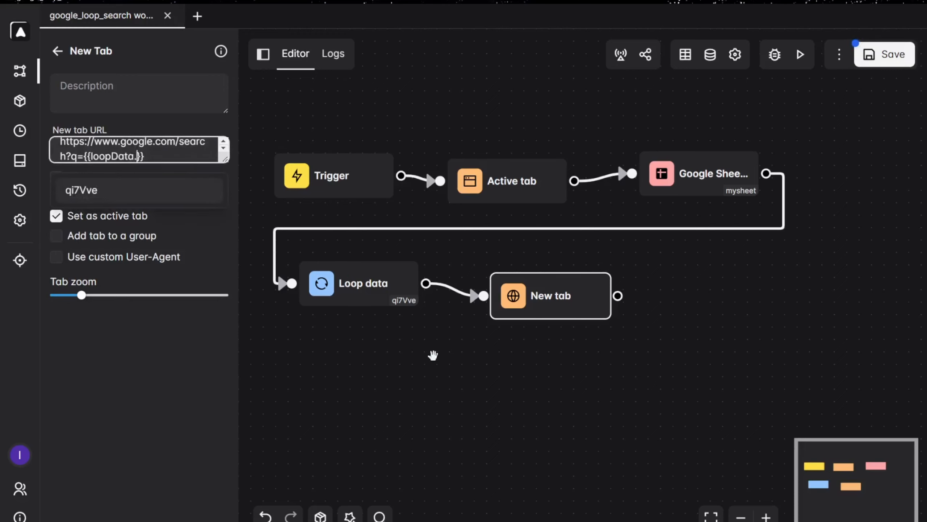
left_click(401, 306)
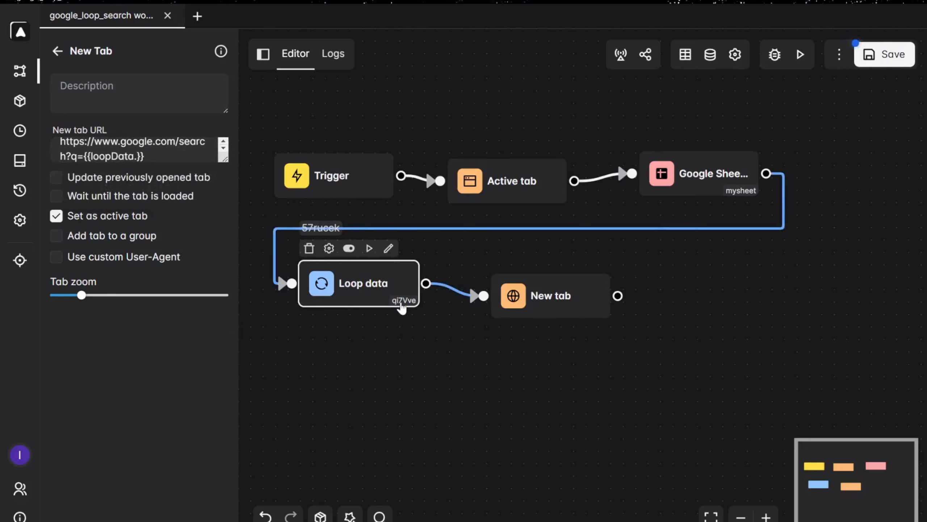
left_click(139, 156)
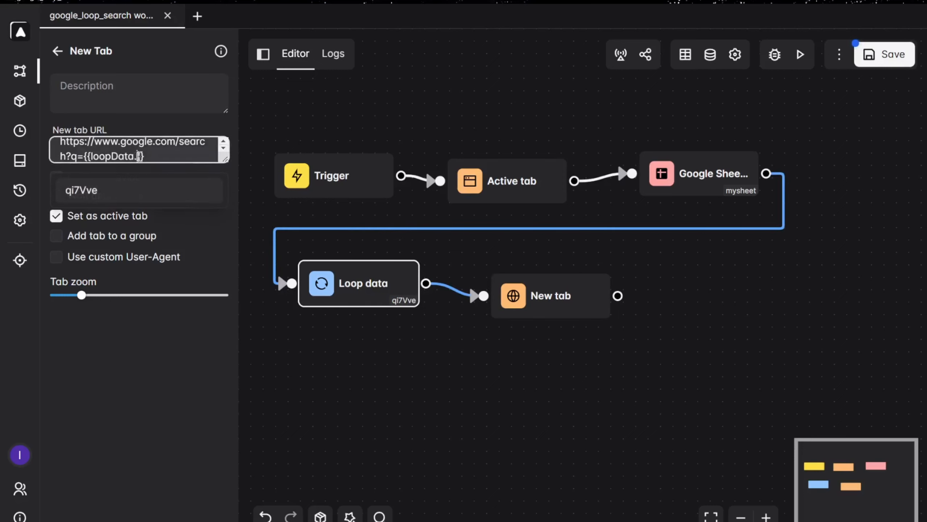
left_click(133, 197)
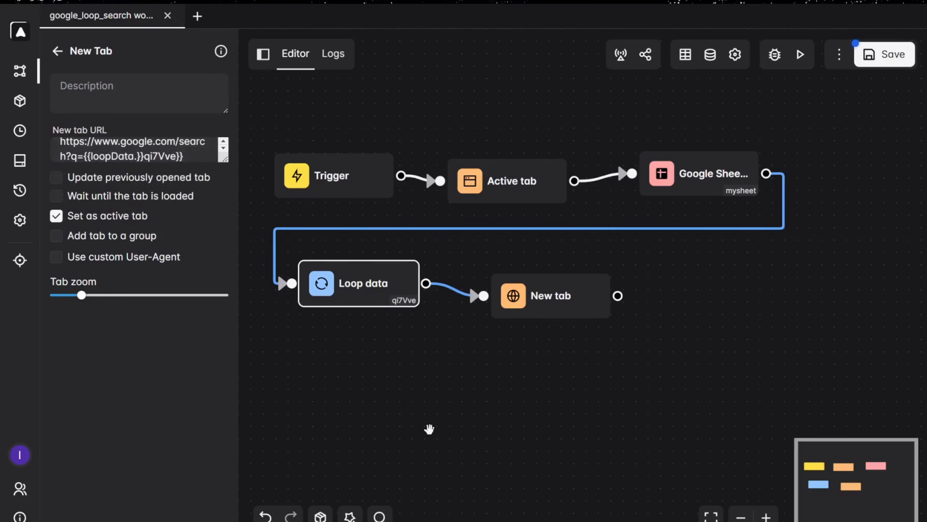
left_click(179, 157)
key("BackSpace")
key("BackSpace")
key("BackSpace")
key("BackSpace")
key("BackSpace")
key("BackSpace")
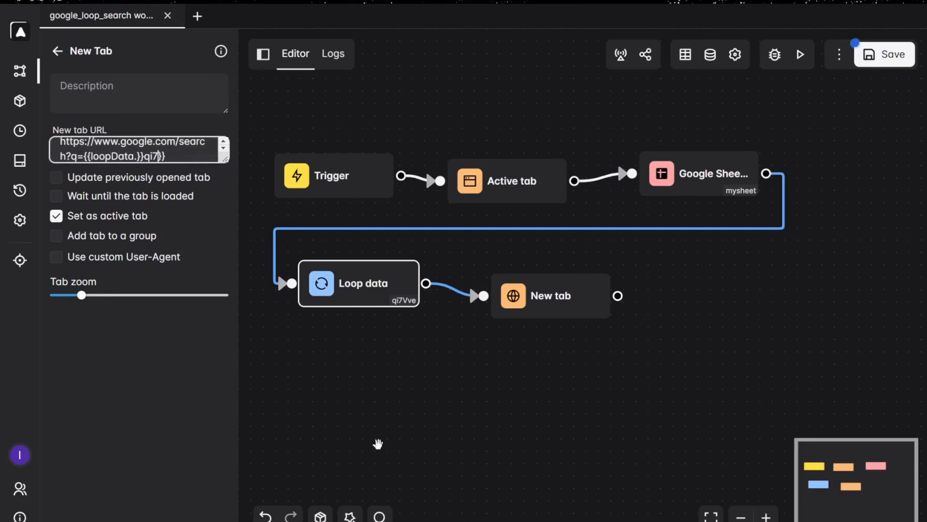
key("BackSpace")
key("BackSpace")
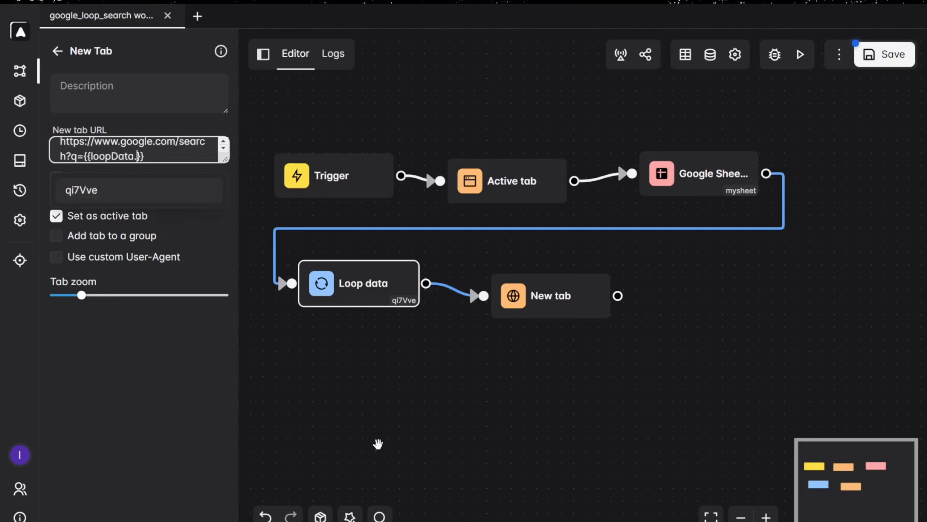
Step: Insert the loop ID qi7Vve followed by a dot inside the New tab URL's loopData placeholder
key("Return")
type(".")
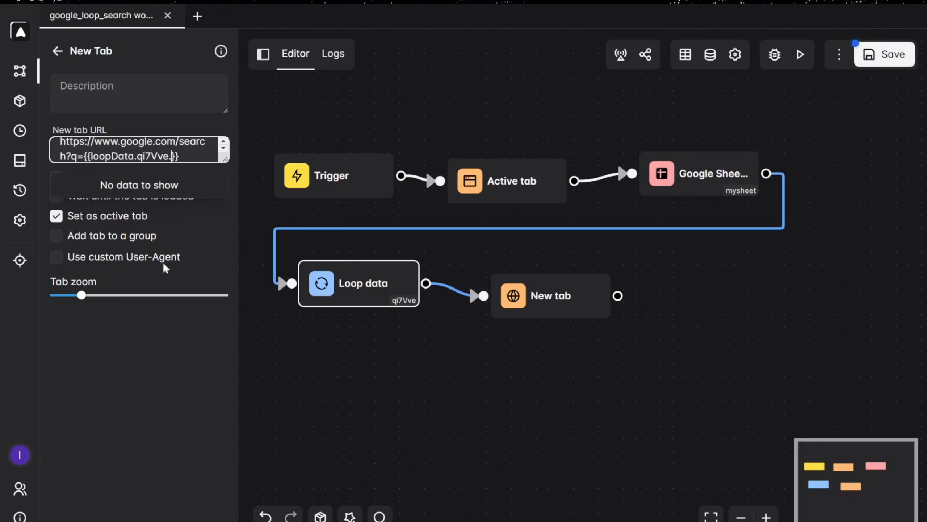
left_click(558, 304)
left_click(704, 178)
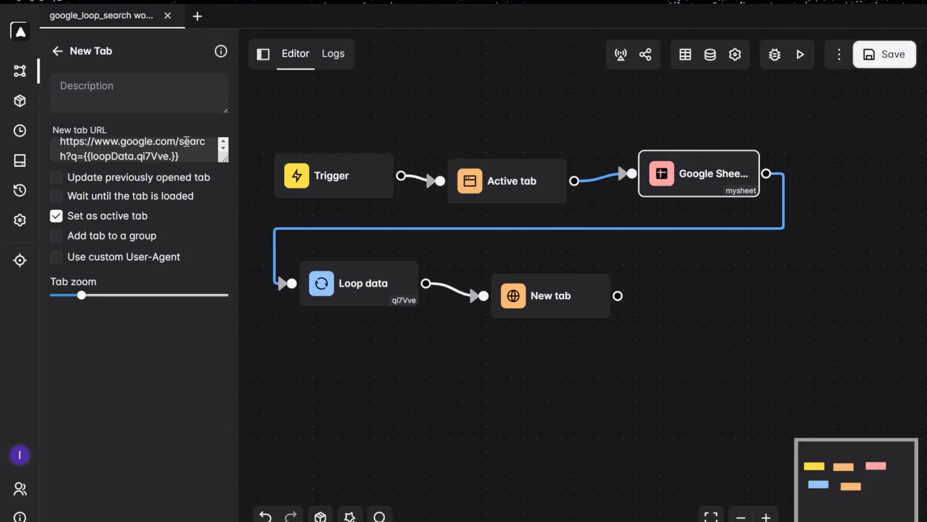
Step: Complete the New tab URL's placeholder with the SearchTerm header copied from cell A1 of Test_Demo, and save the workflow
left_click(174, 156)
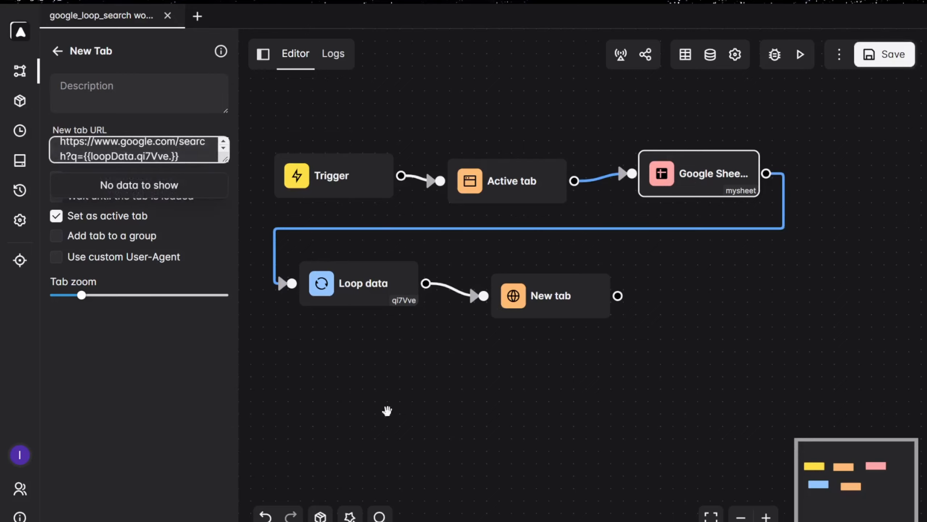
key("alt+Tab")
left_click(325, 2)
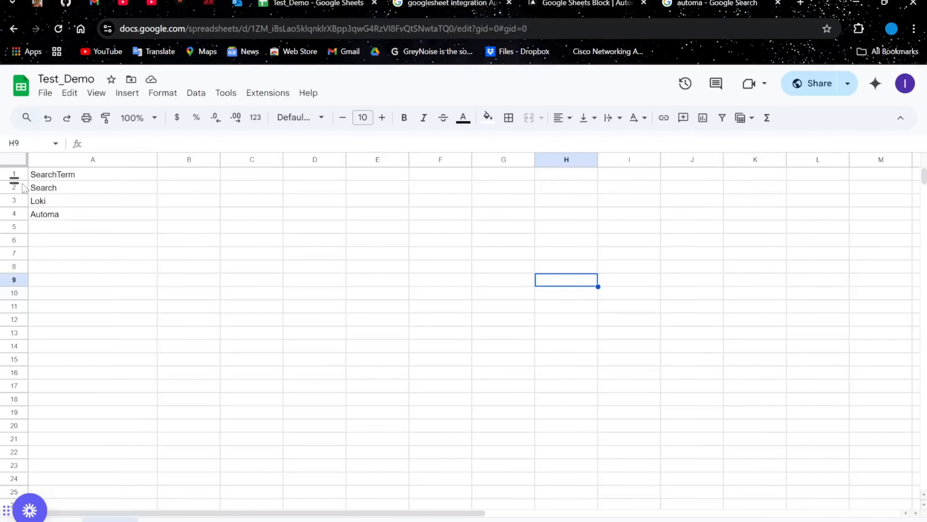
left_click(89, 176)
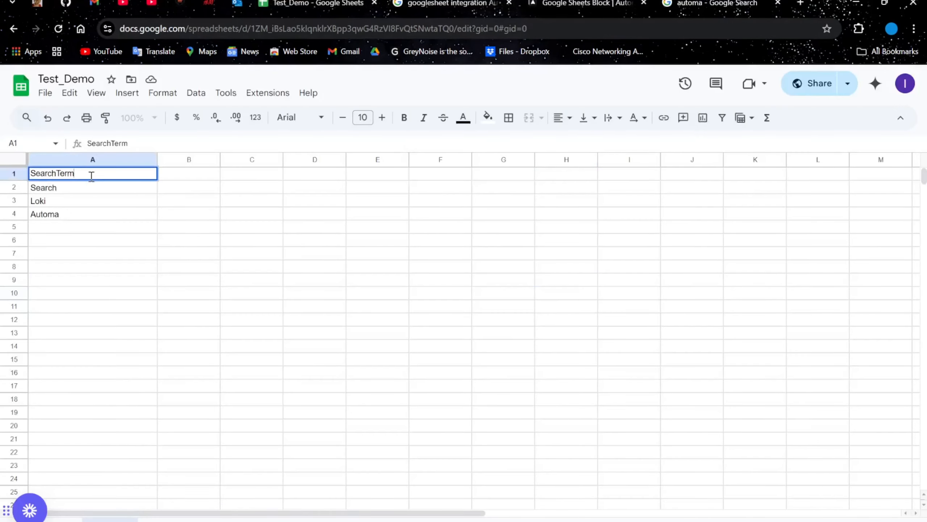
double_click(90, 177)
left_click(280, 330)
key("alt+Tab")
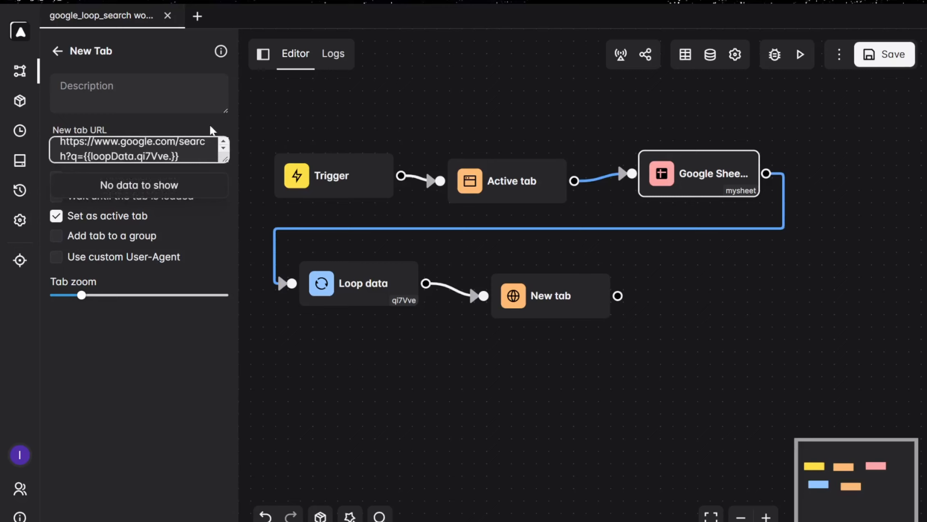
key("ctrl+v")
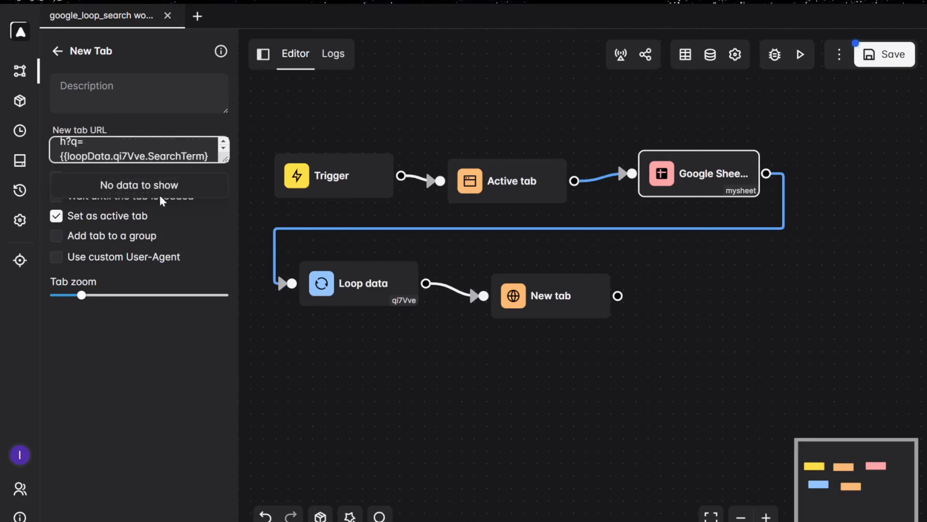
scroll(149, 156, "down", 1)
scroll(150, 153, "up", 2)
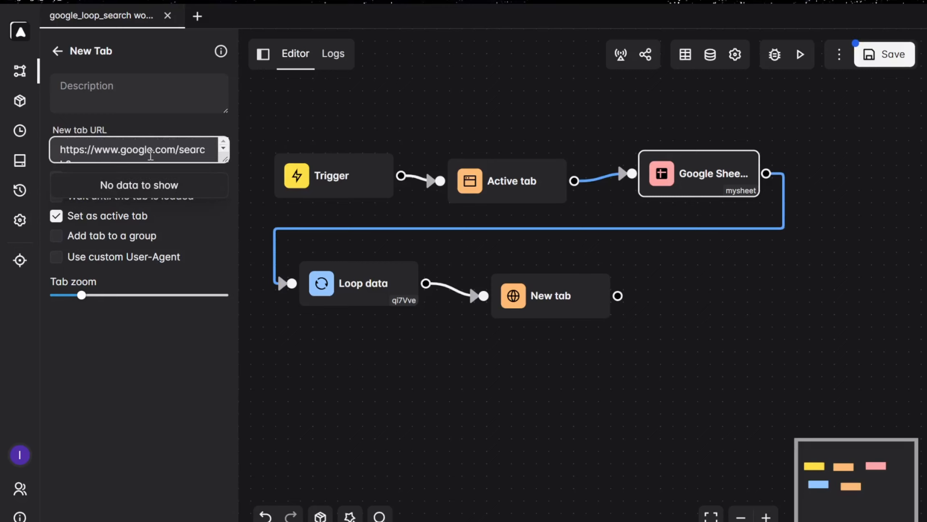
left_click(460, 423)
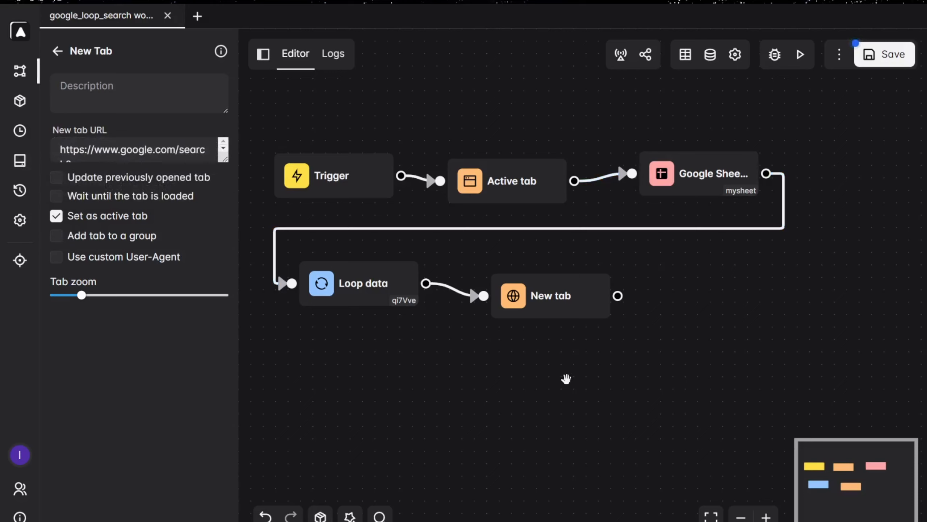
left_click(871, 63)
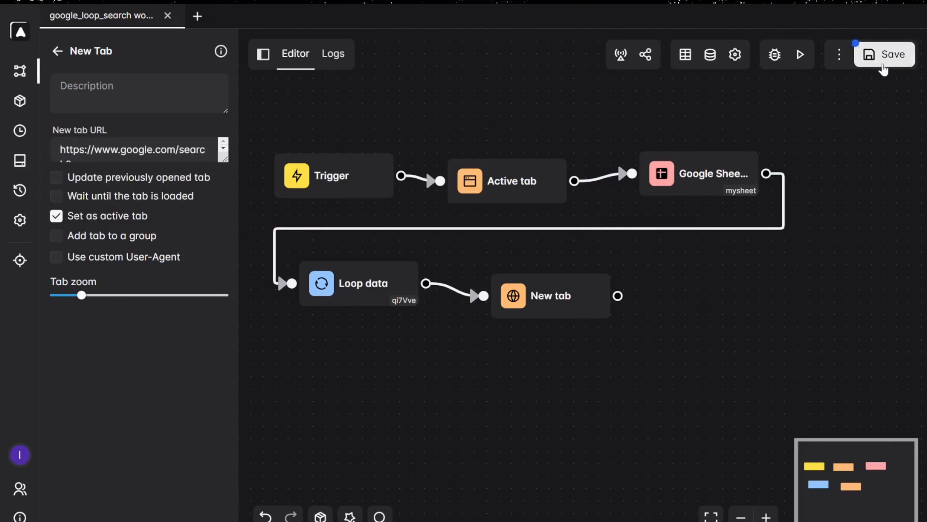
Step: Add a Loop Breakpoint block beside the New tab block, connect the New tab output to it, and save
left_click(57, 51)
left_click(129, 94)
type("loop")
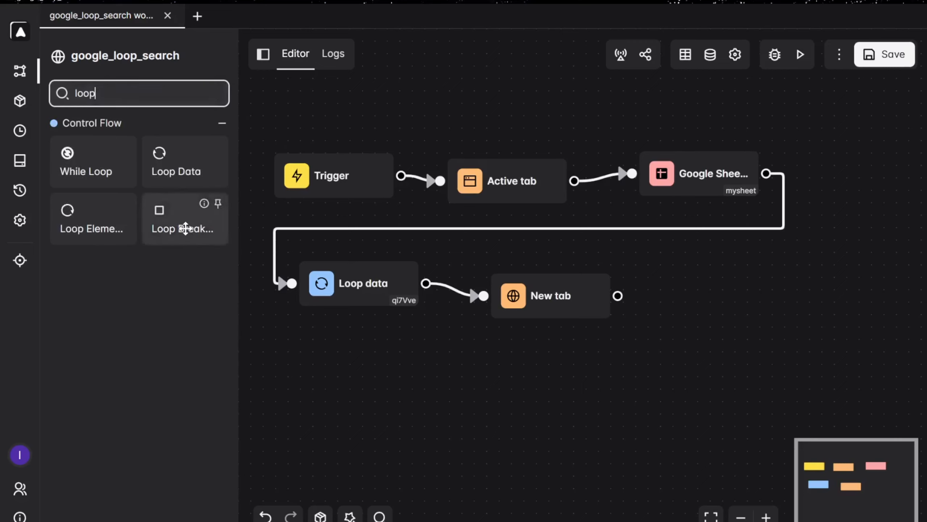
left_click_drag(186, 228, 676, 305)
left_click_drag(773, 391, 752, 349)
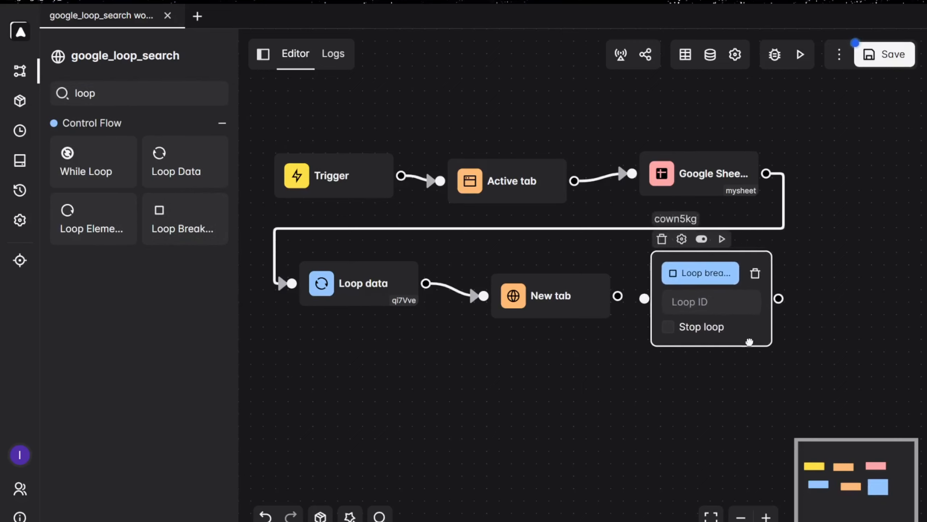
left_click_drag(619, 295, 641, 298)
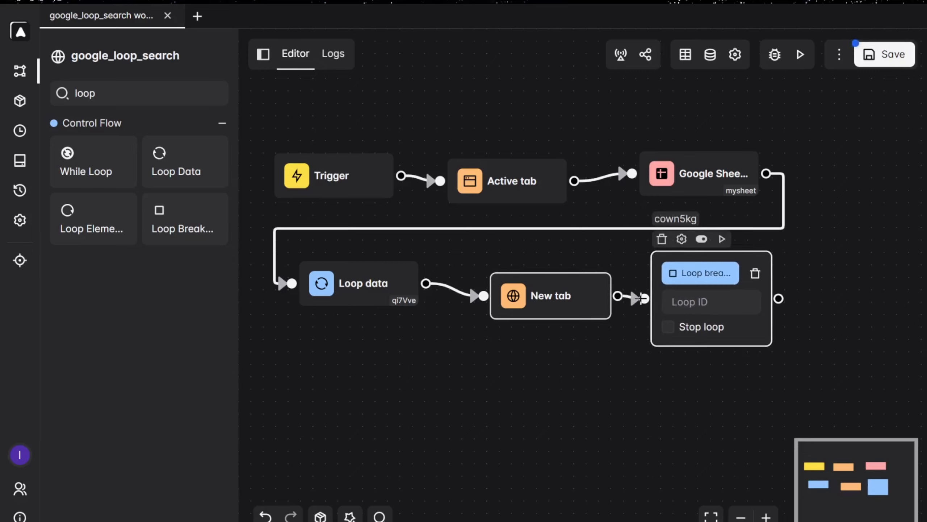
left_click(884, 54)
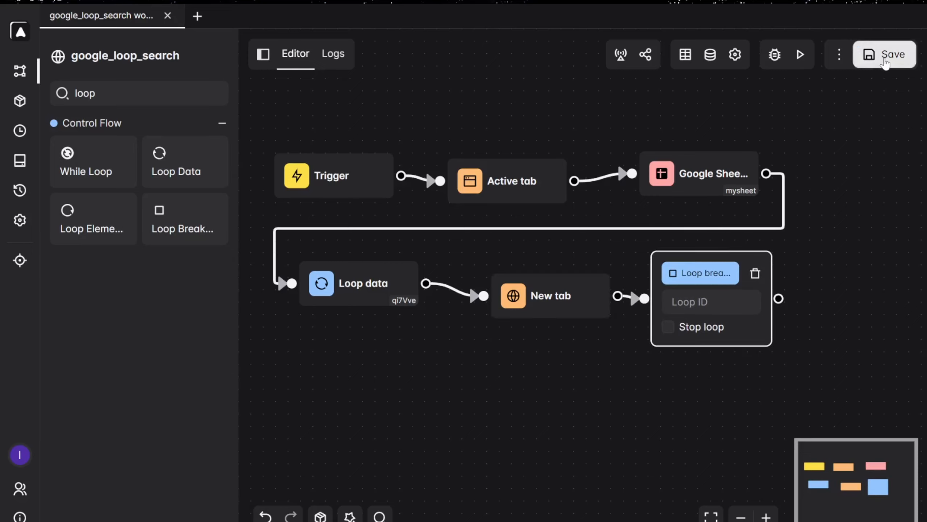
Step: Set the Loop breakpoint block's Loop ID to qi7Vve and save the workflow
left_click(697, 300)
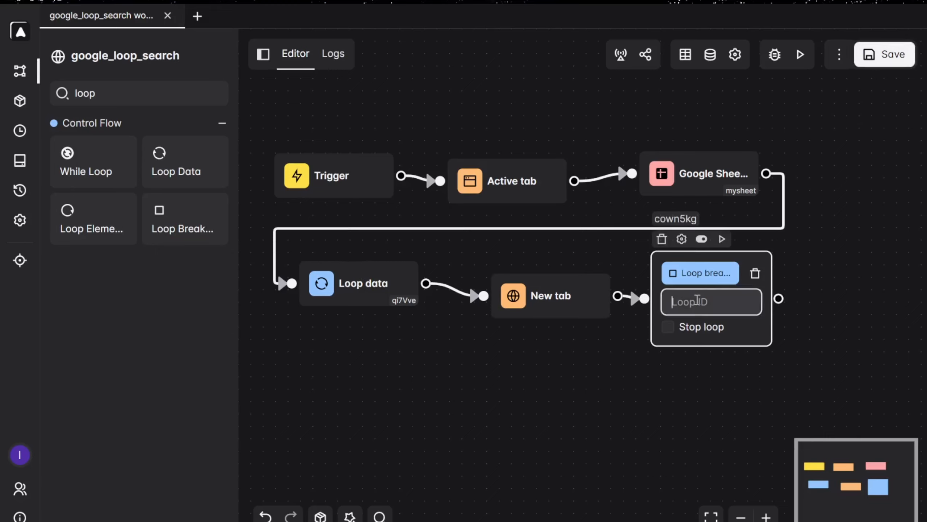
left_click(402, 301)
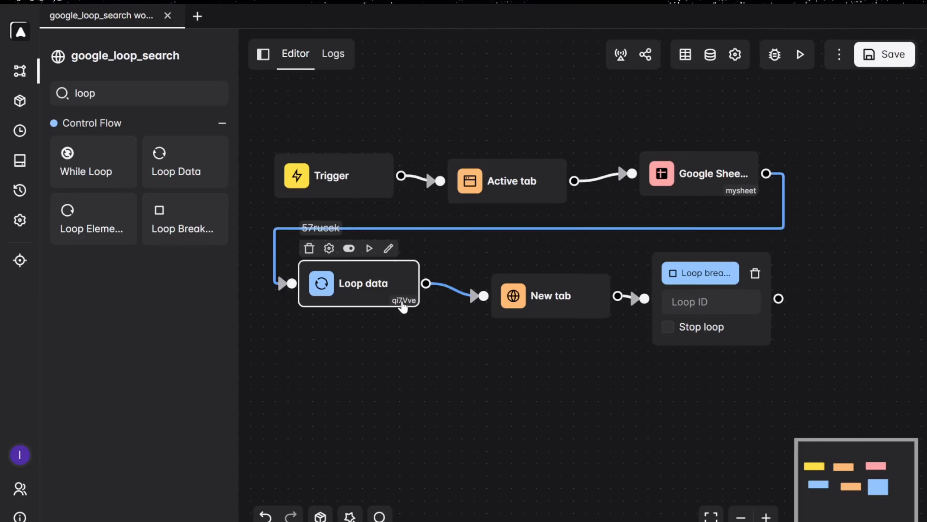
left_click(700, 301)
type("qi7Vve")
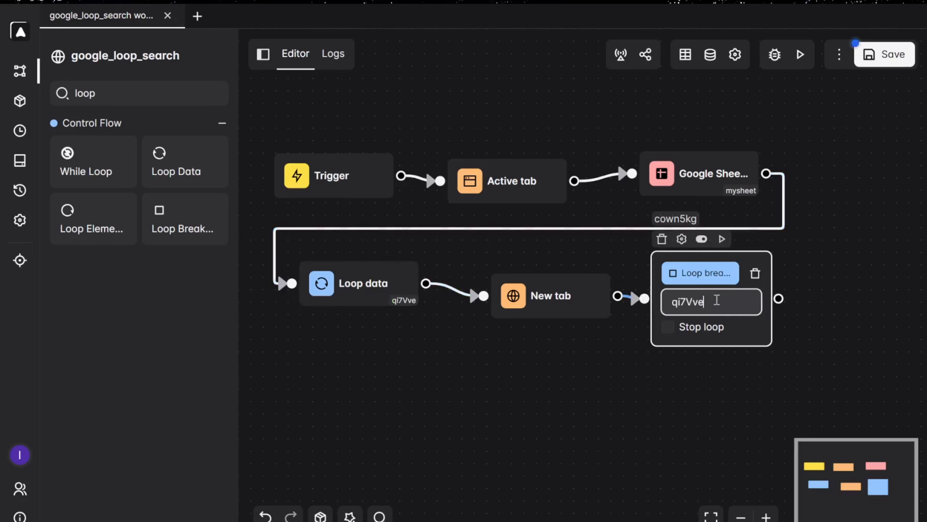
left_click(882, 54)
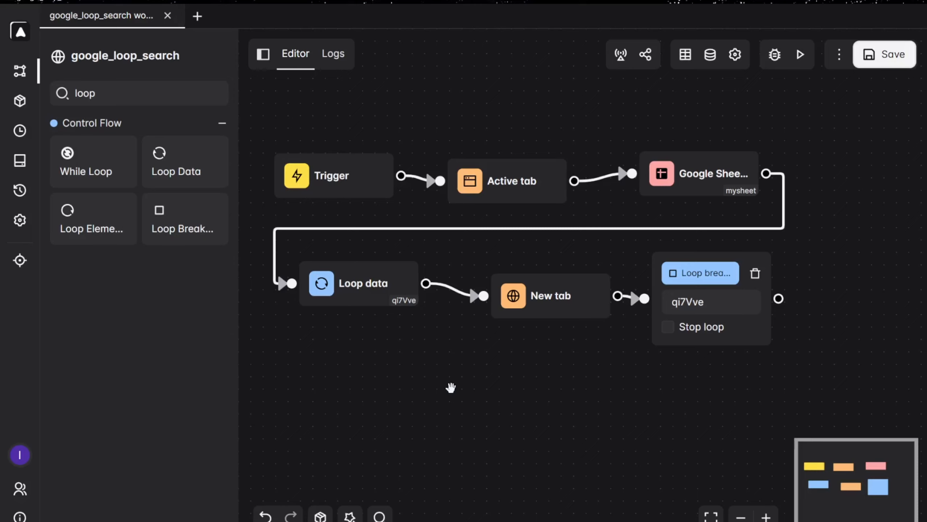
Step: Move the Loop breakpoint block farther to the right of the New tab block
left_click(739, 330)
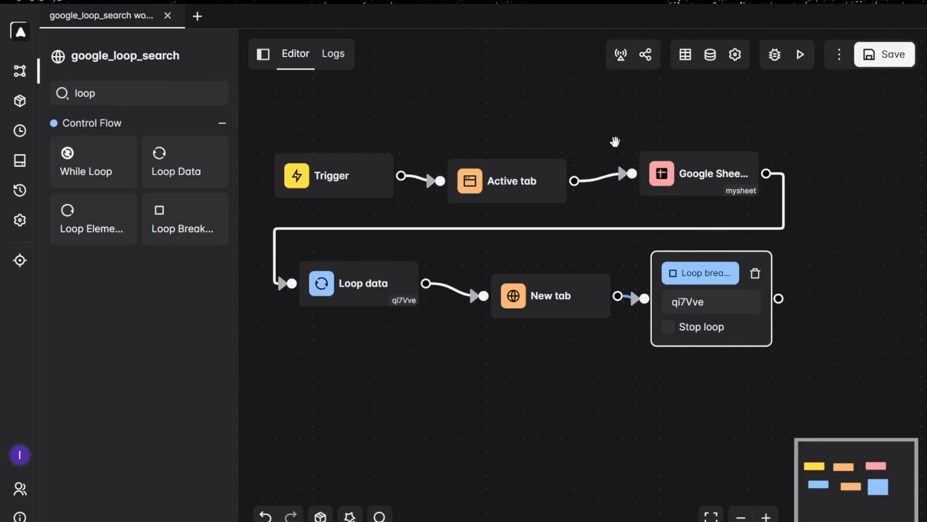
mouse_move(318, 174)
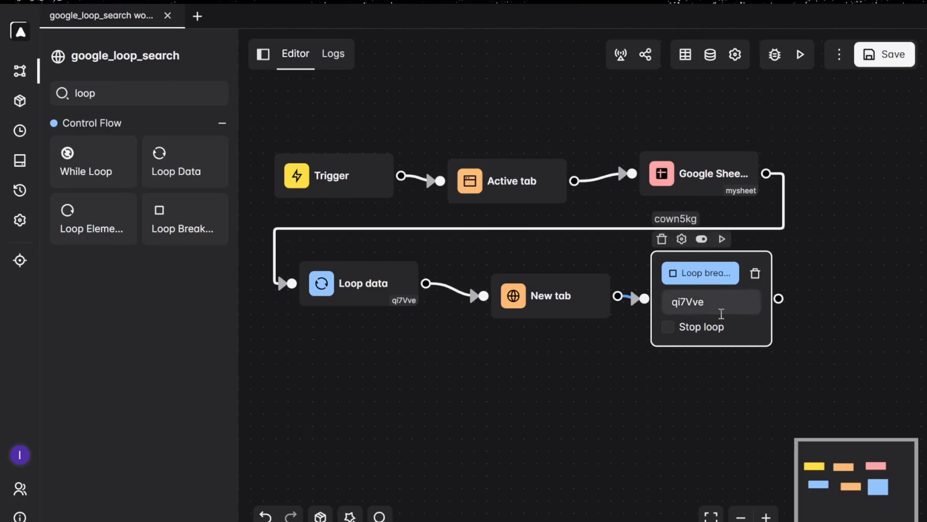
left_click_drag(753, 334, 805, 336)
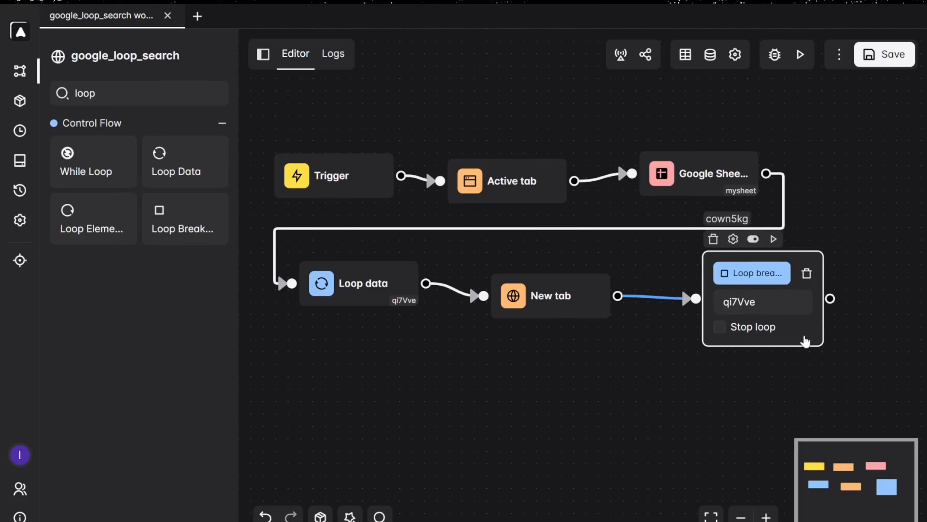